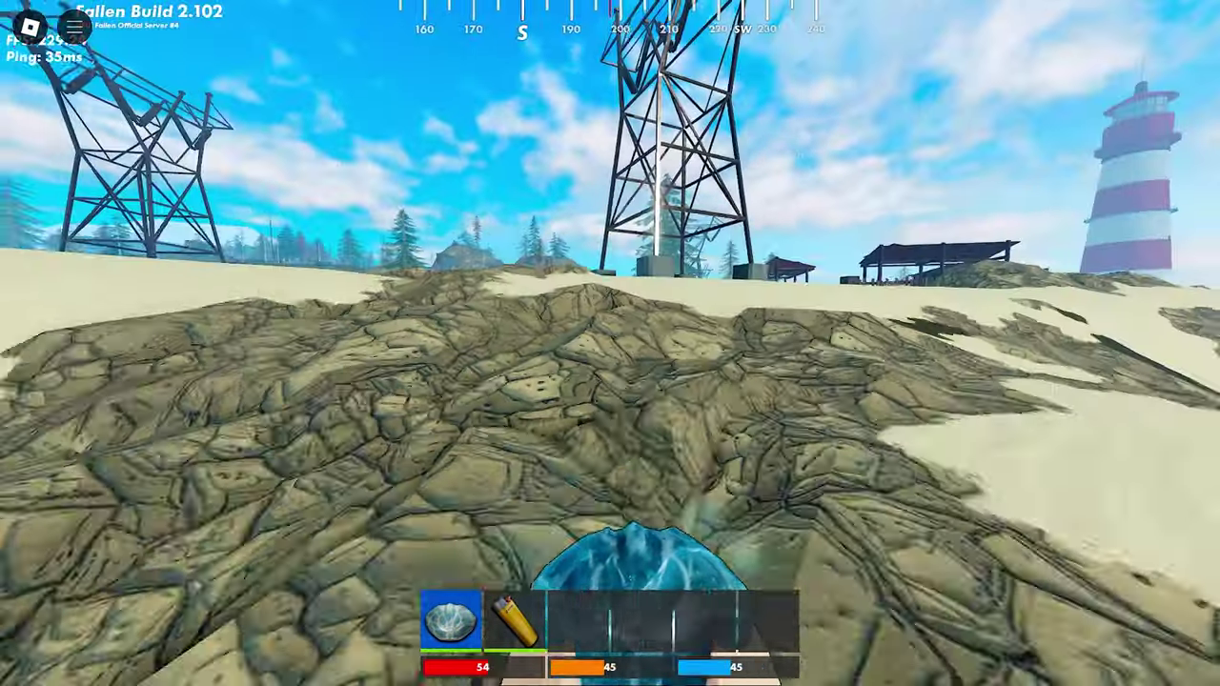
key("w")
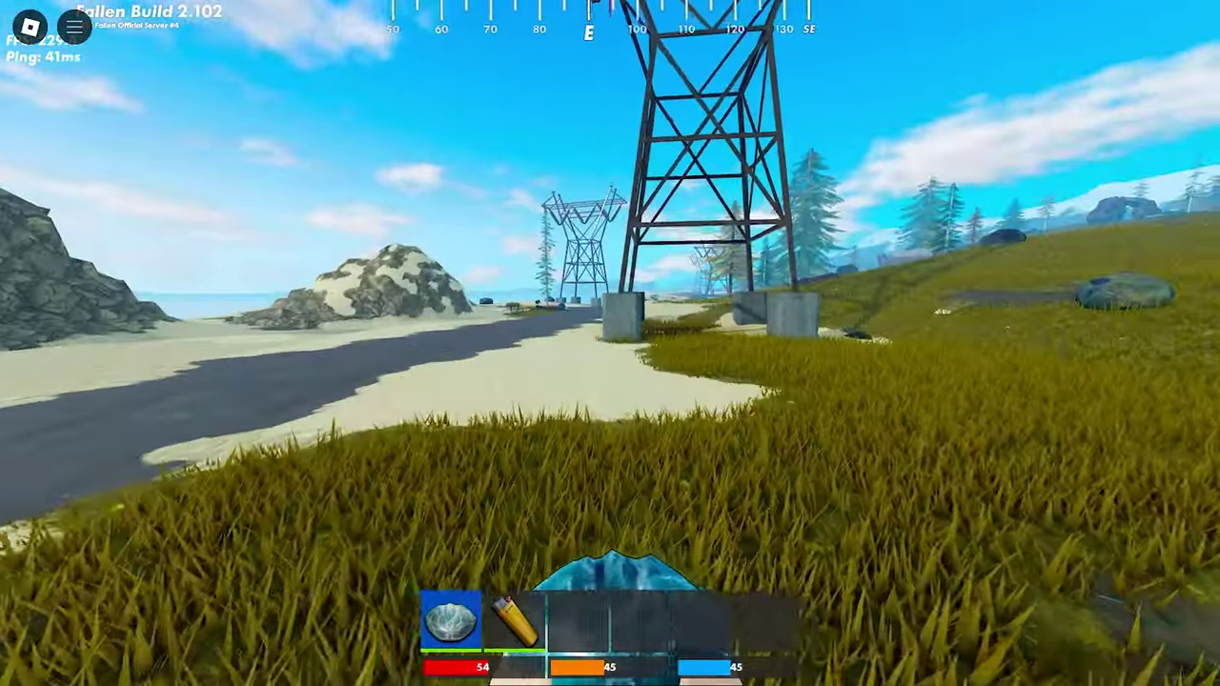
key("w")
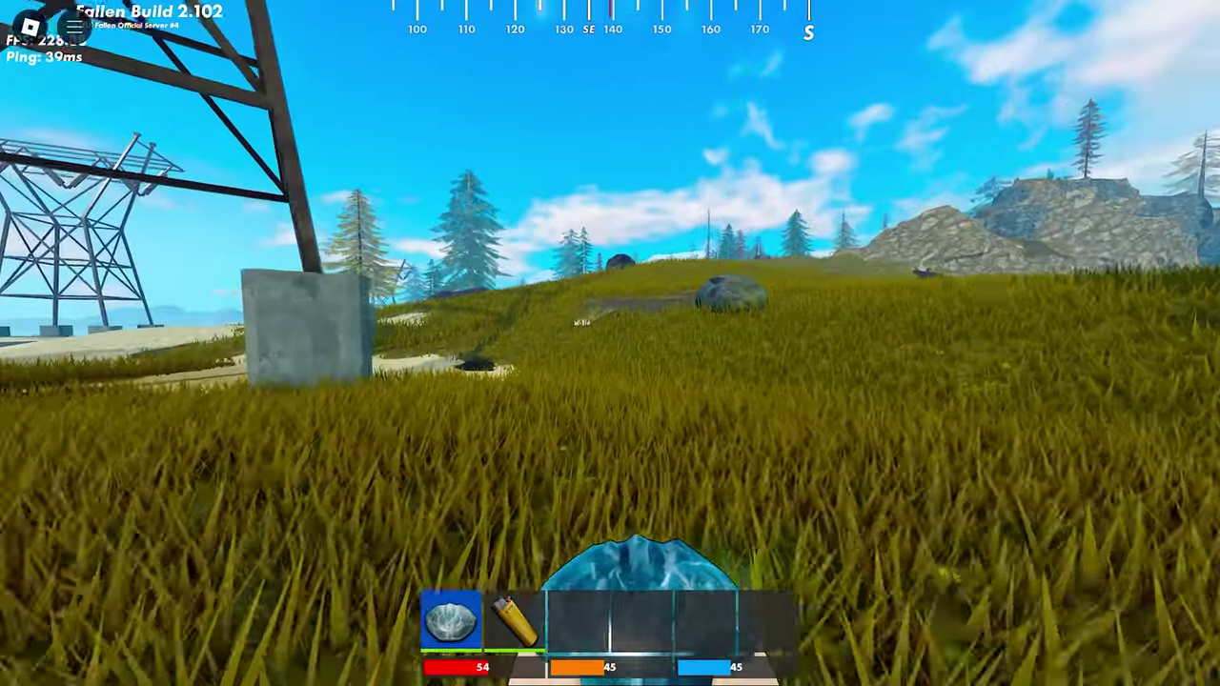
key("w")
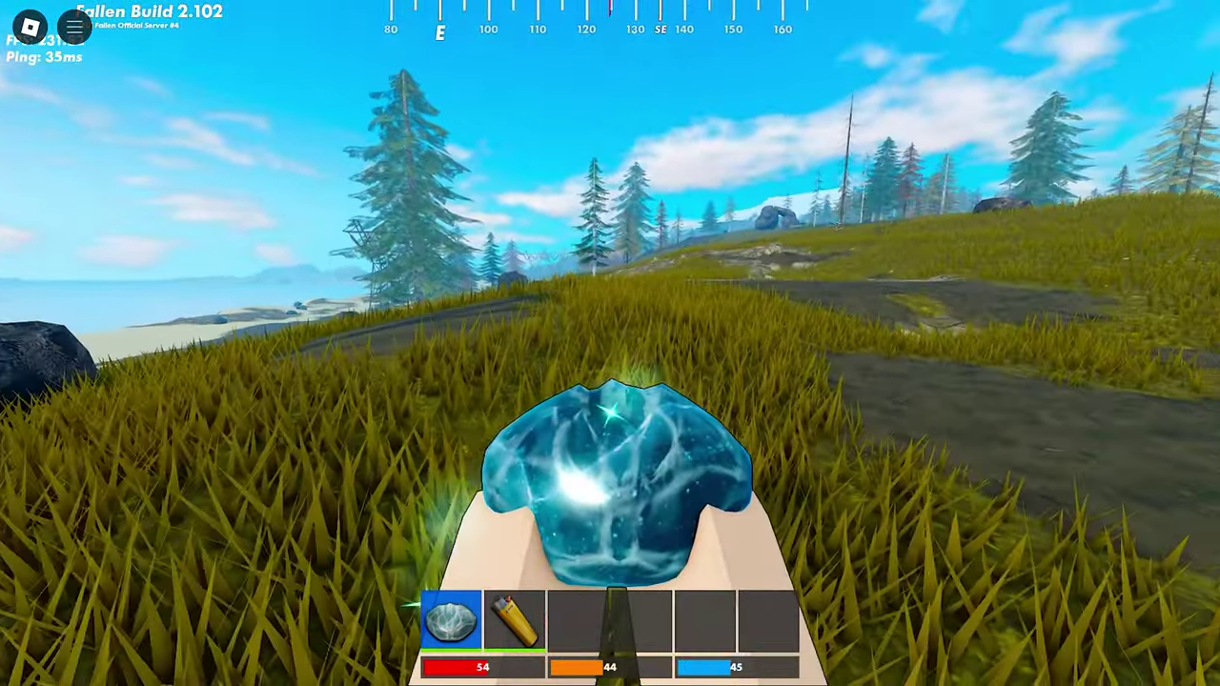
Review the Roblox in-game settings, focusing on camera sensitivity and graphics quality, and return to the game.
key("Escape")
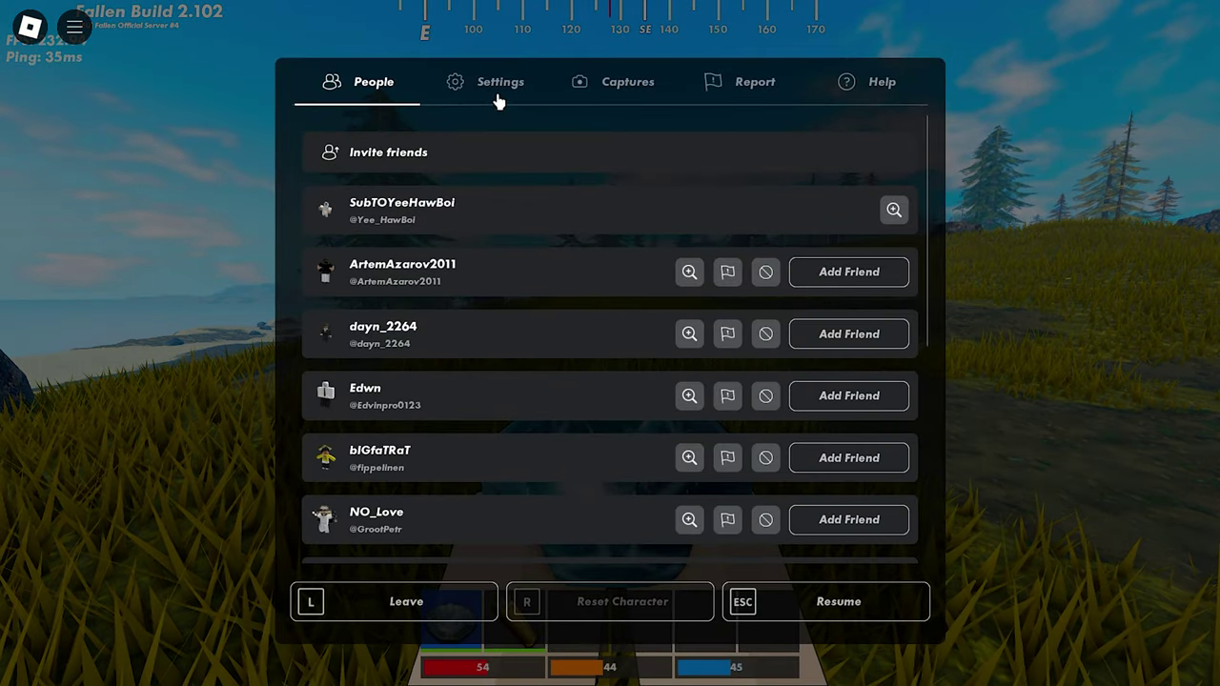
left_click(497, 92)
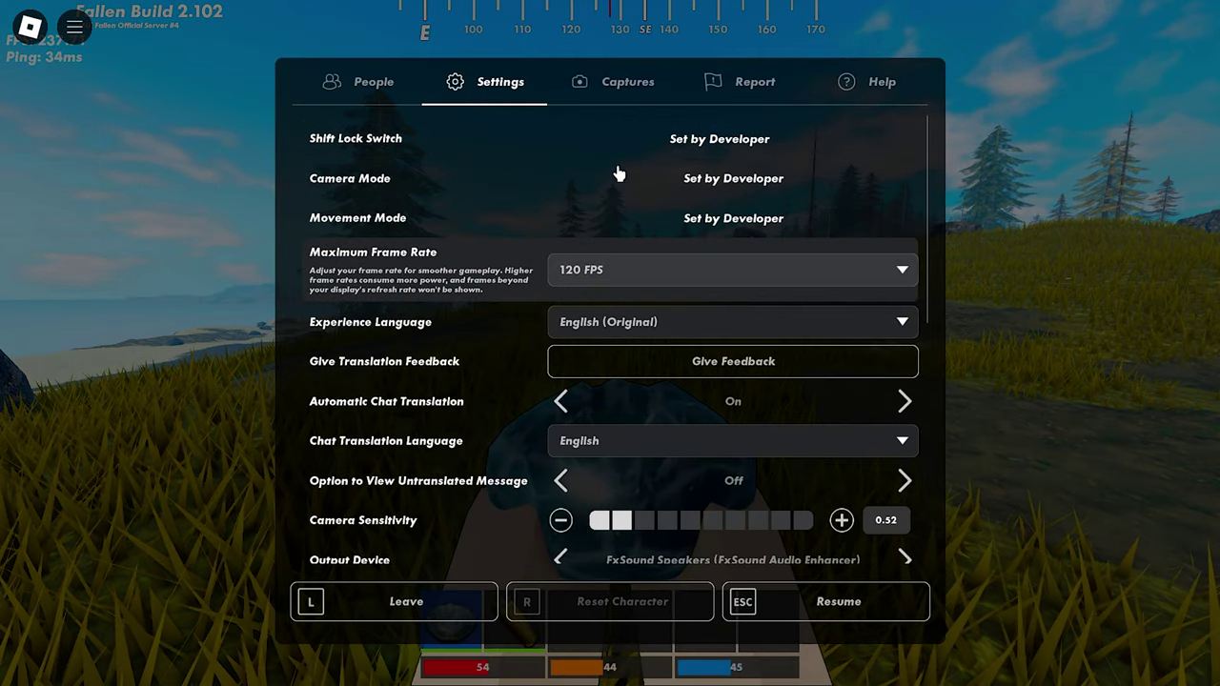
scroll(540, 245, "down", 3)
scroll(448, 293, "up", 1)
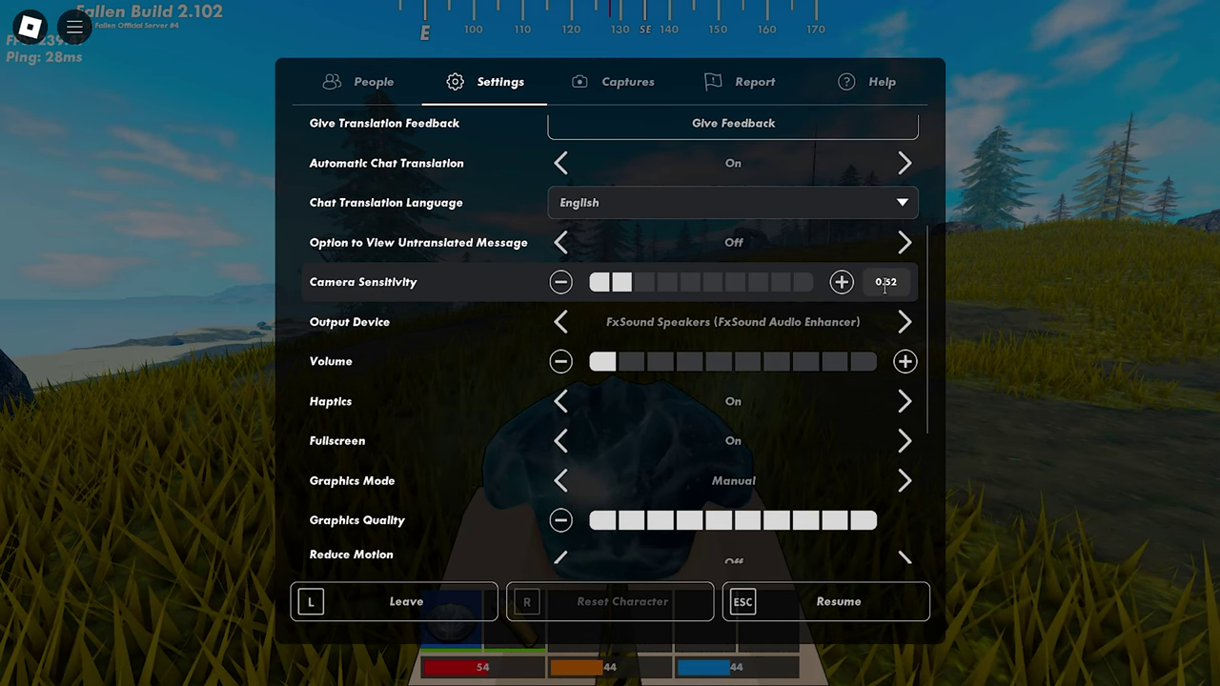
scroll(602, 253, "down", 3)
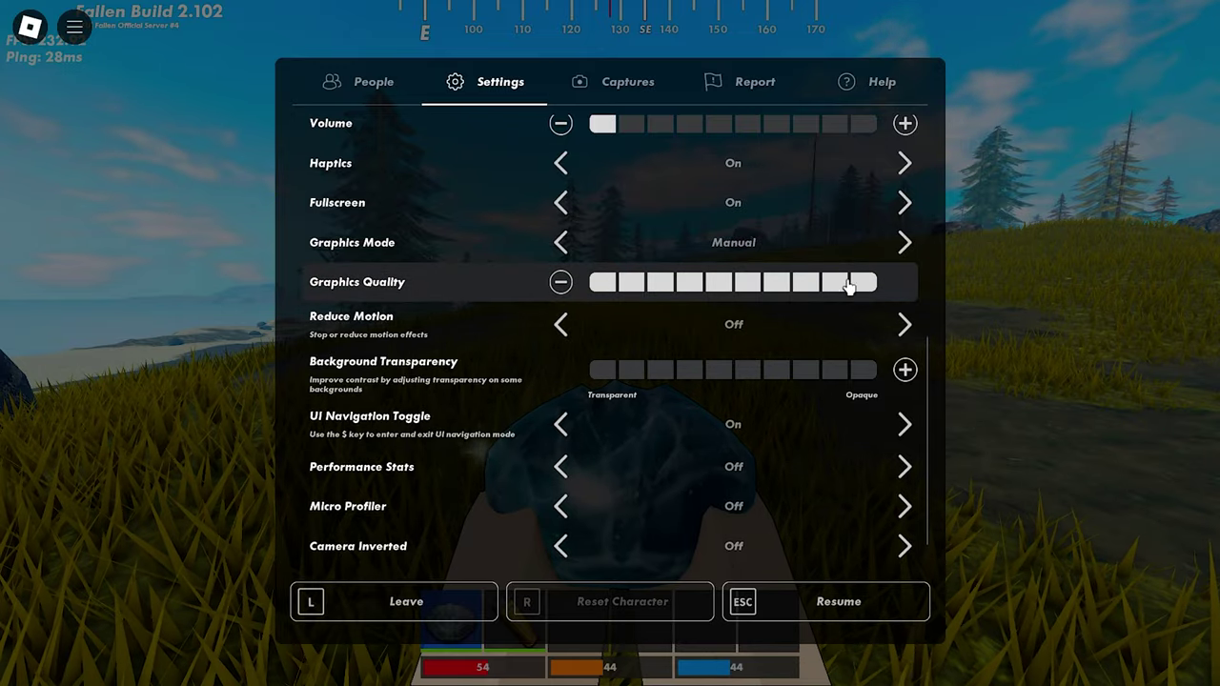
key("Escape")
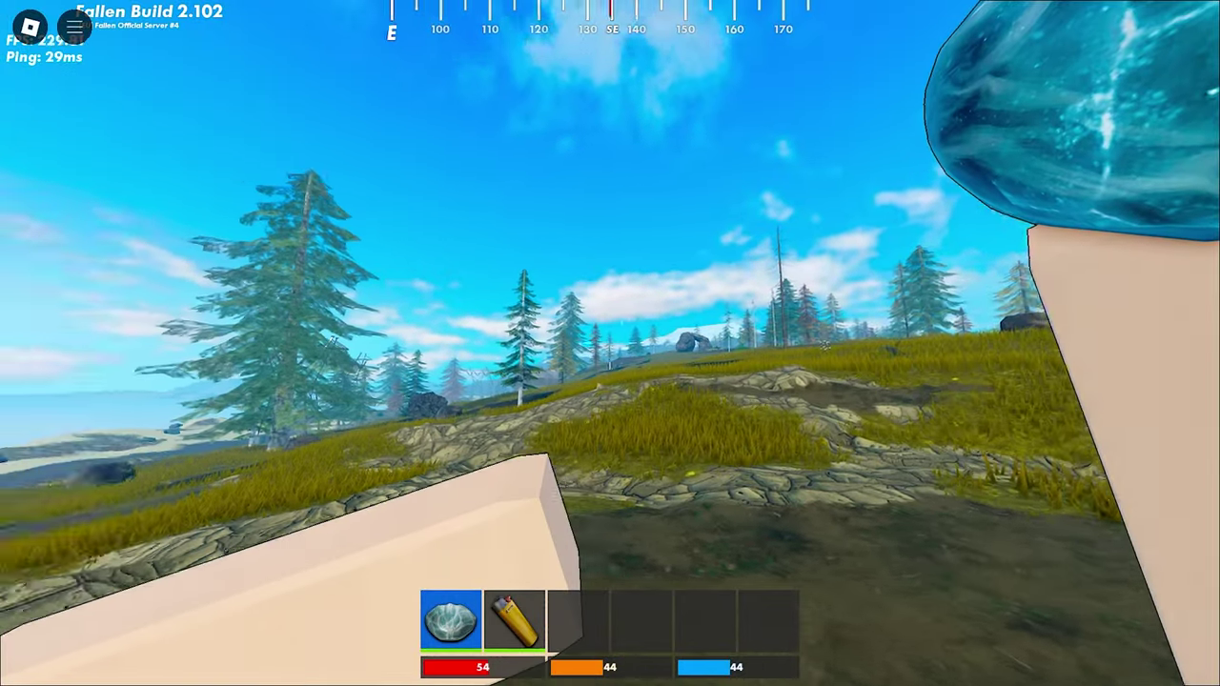
Reopen the in-game settings and look over the whole list of options.
key("Escape")
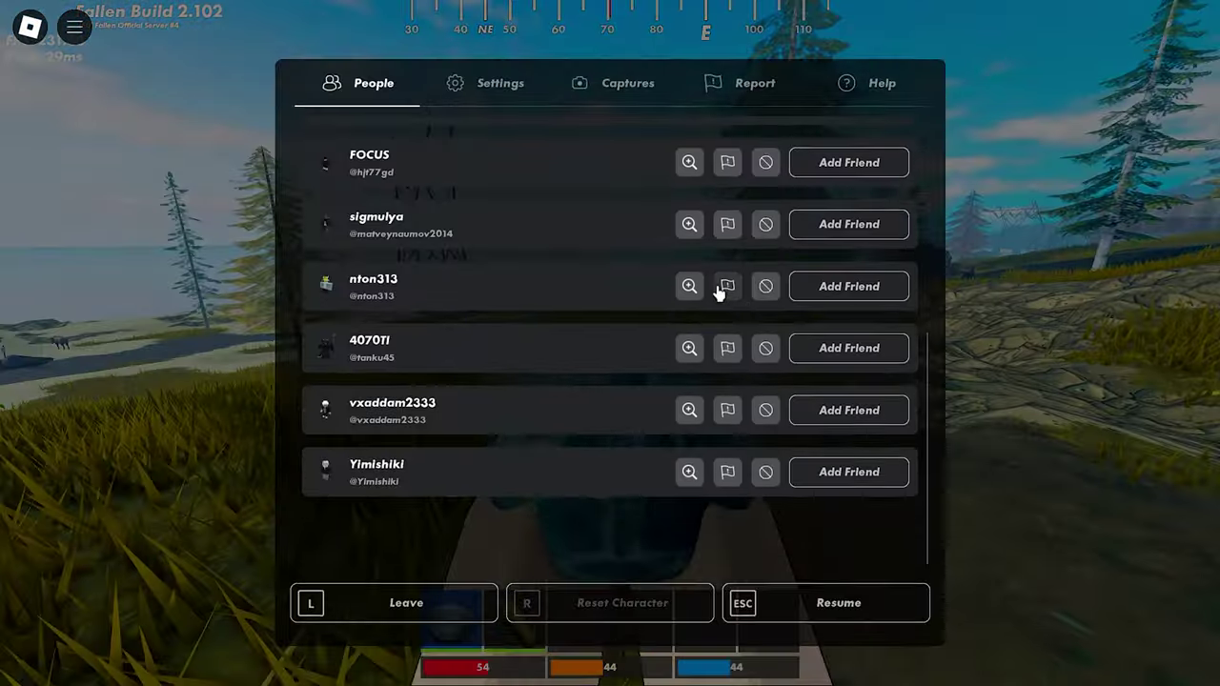
left_click(439, 95)
scroll(578, 335, "down", 3)
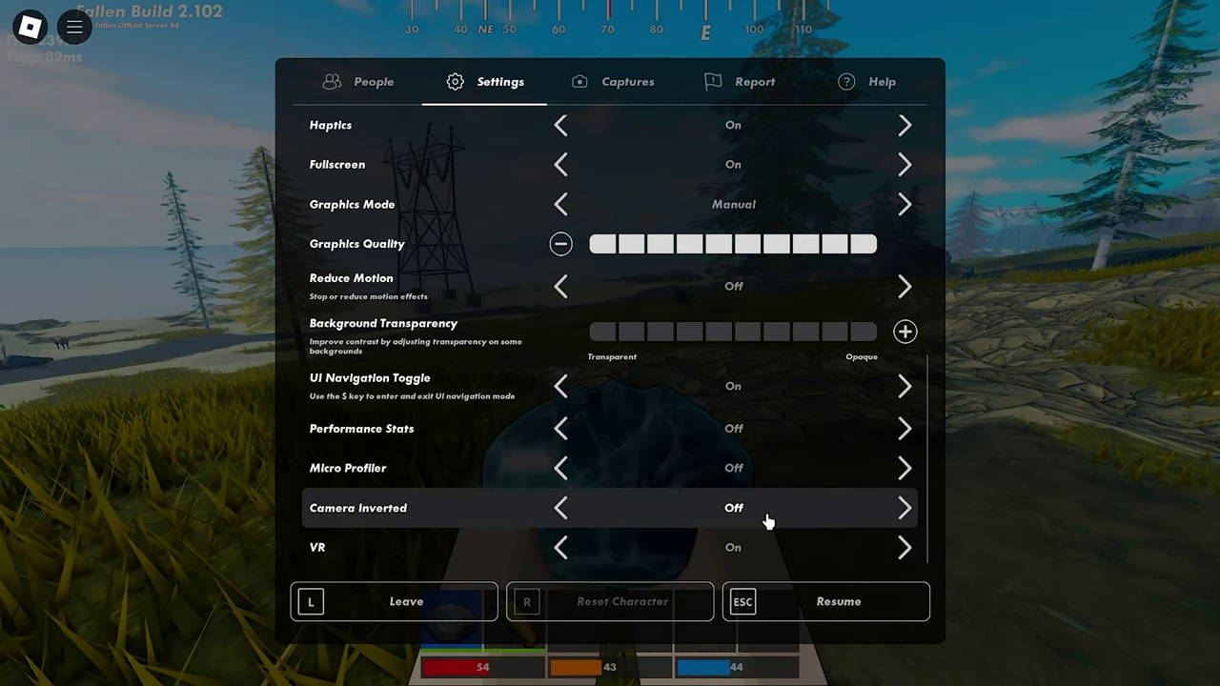
scroll(743, 523, "up", 5)
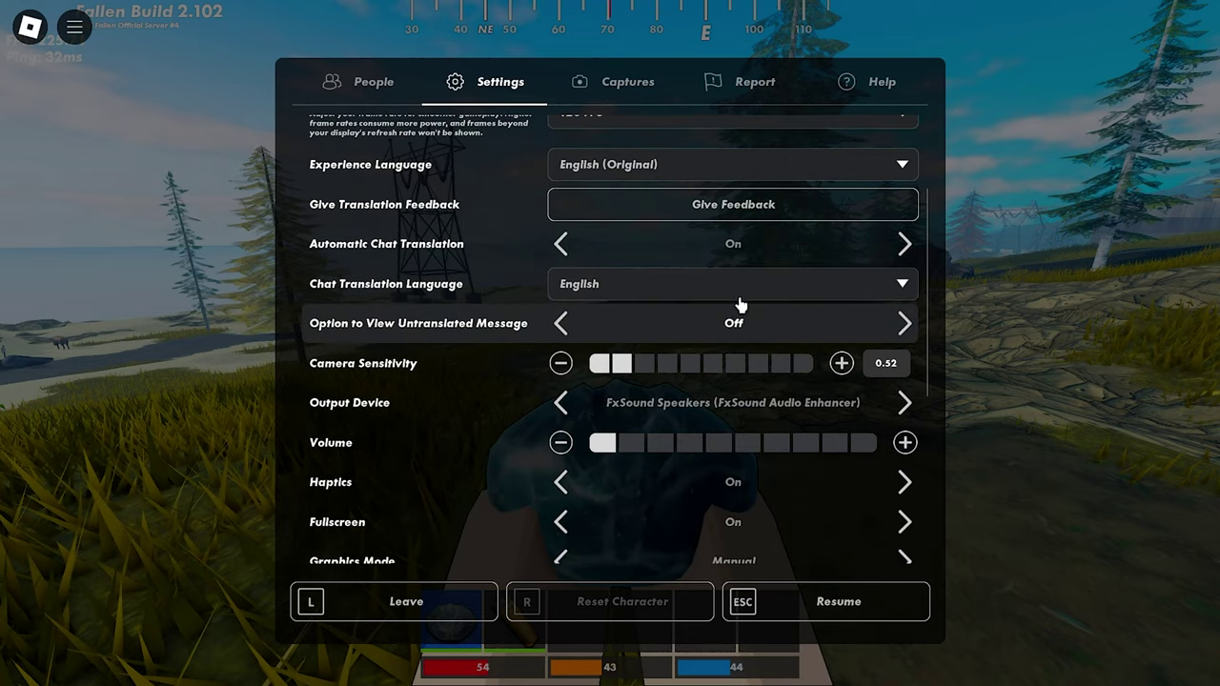
scroll(706, 291, "up", 3)
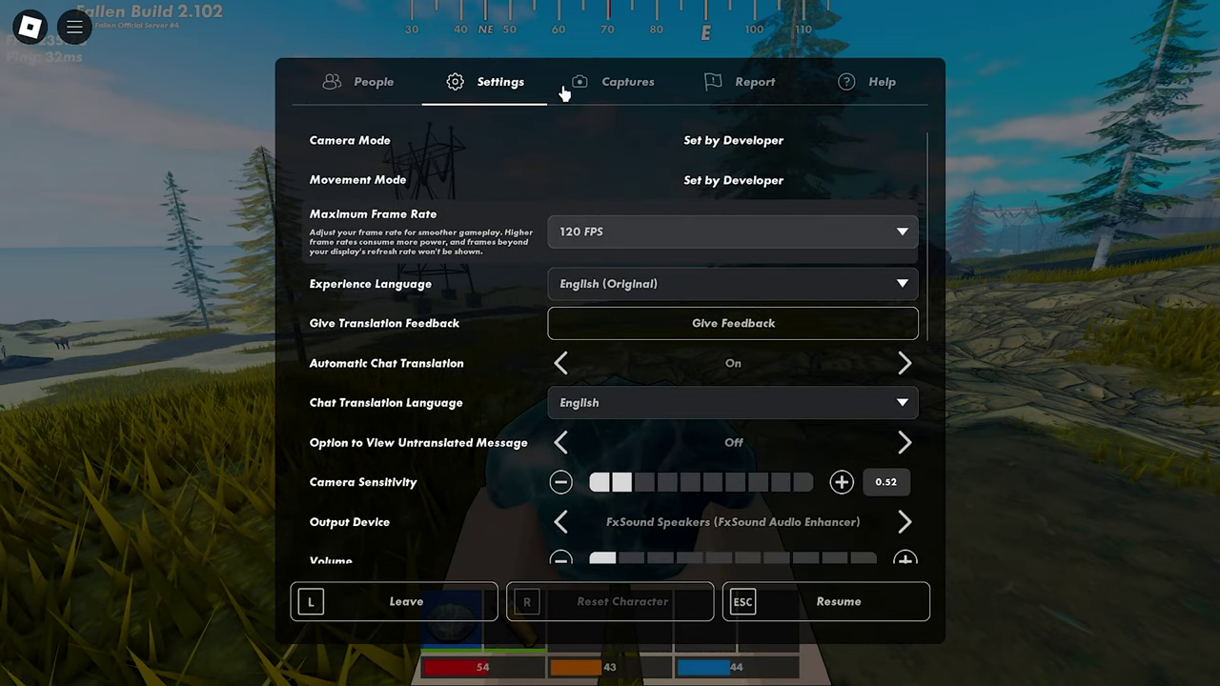
Look through the Captures, Report, People and Settings pages, and check the FPS and ping read-outs in the game.
left_click(579, 86)
left_click(725, 80)
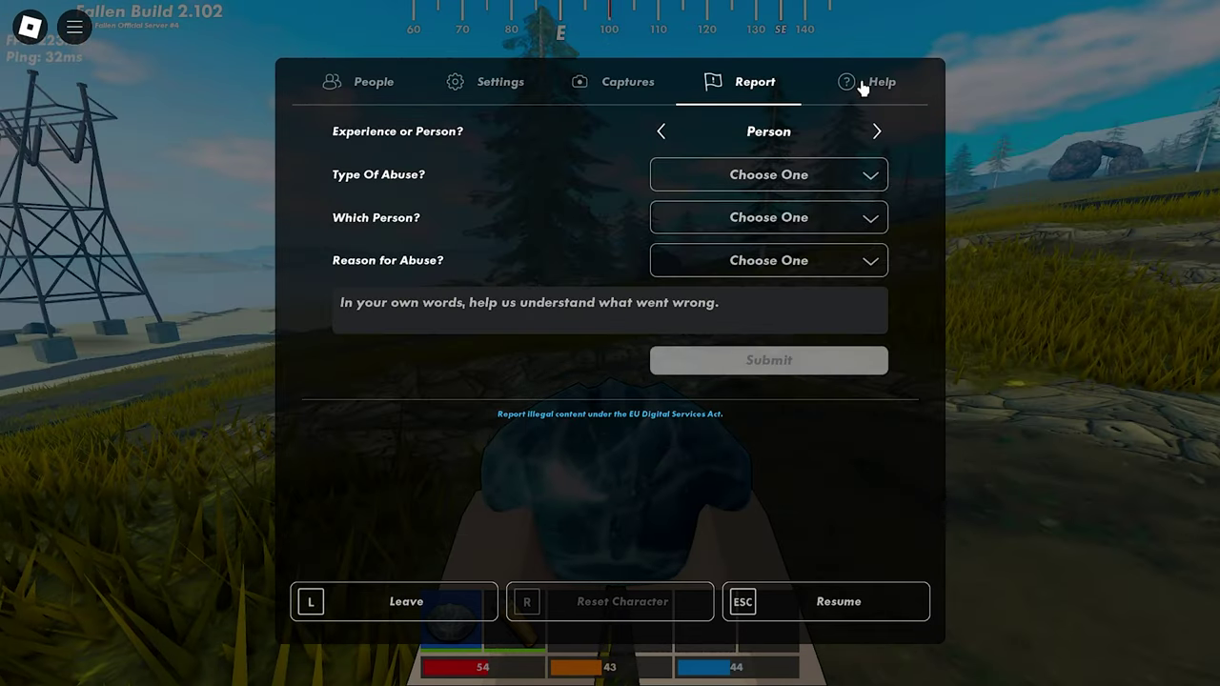
left_click(403, 84)
left_click(458, 82)
scroll(604, 341, "down", 5)
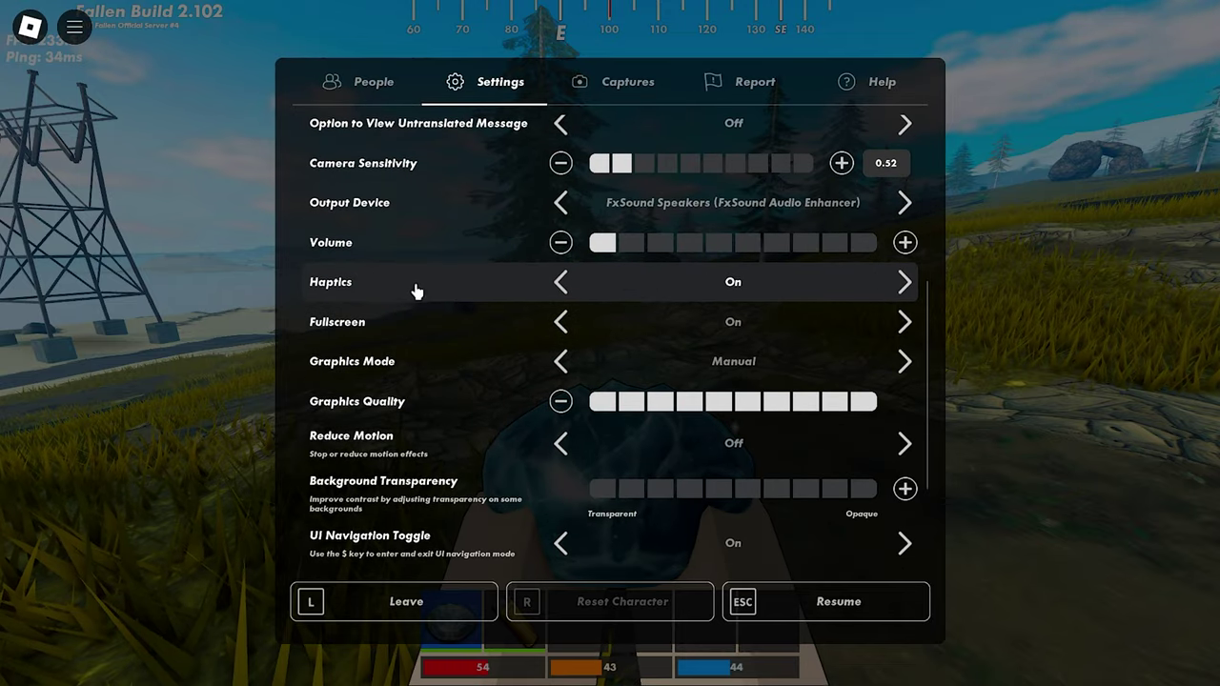
key("Escape")
key("Tab")
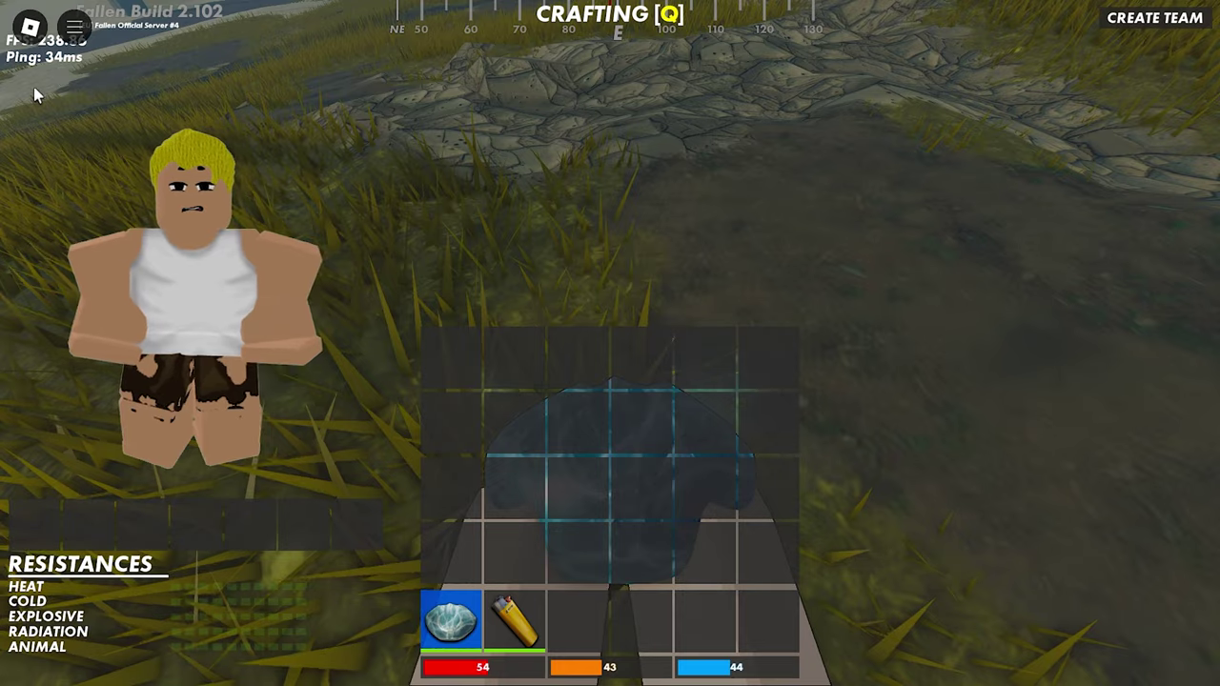
key("Tab")
Turn on the Micro Profiler in the in-game settings and return to the game.
key("Escape")
left_click(500, 83)
scroll(667, 381, "down", 4)
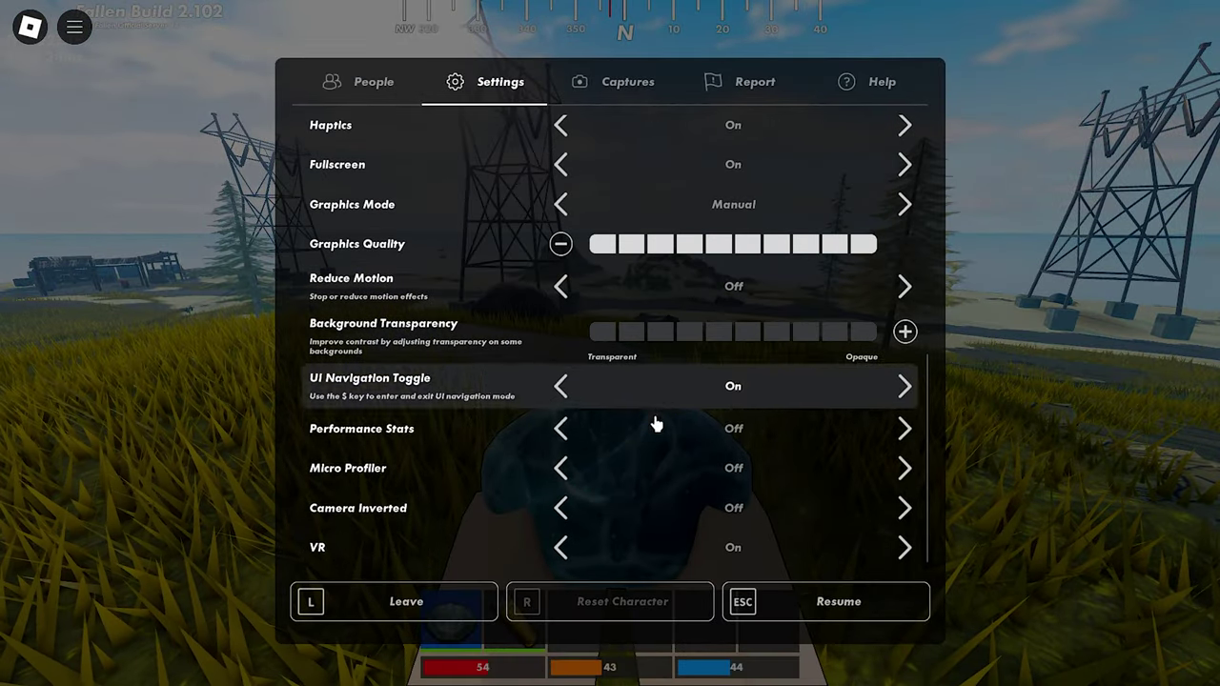
left_click(786, 485)
key("Escape")
Turn the Micro Profiler off again in the in-game settings.
key("Escape")
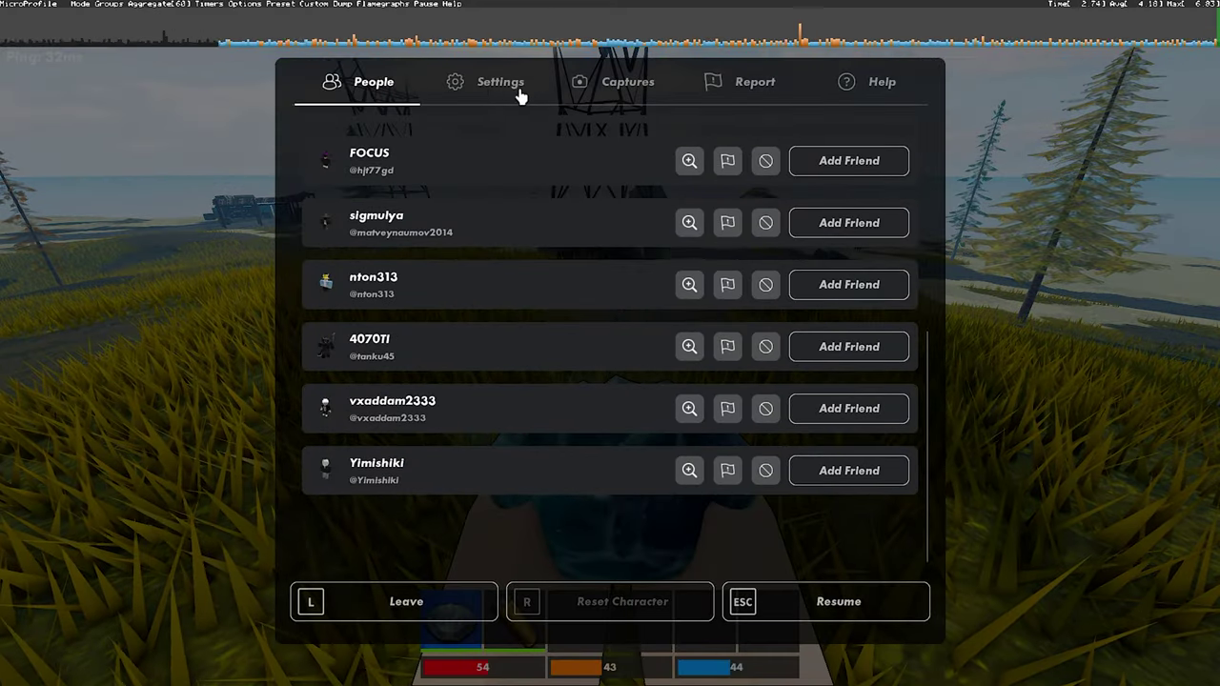
left_click(519, 101)
scroll(801, 448, "down", 4)
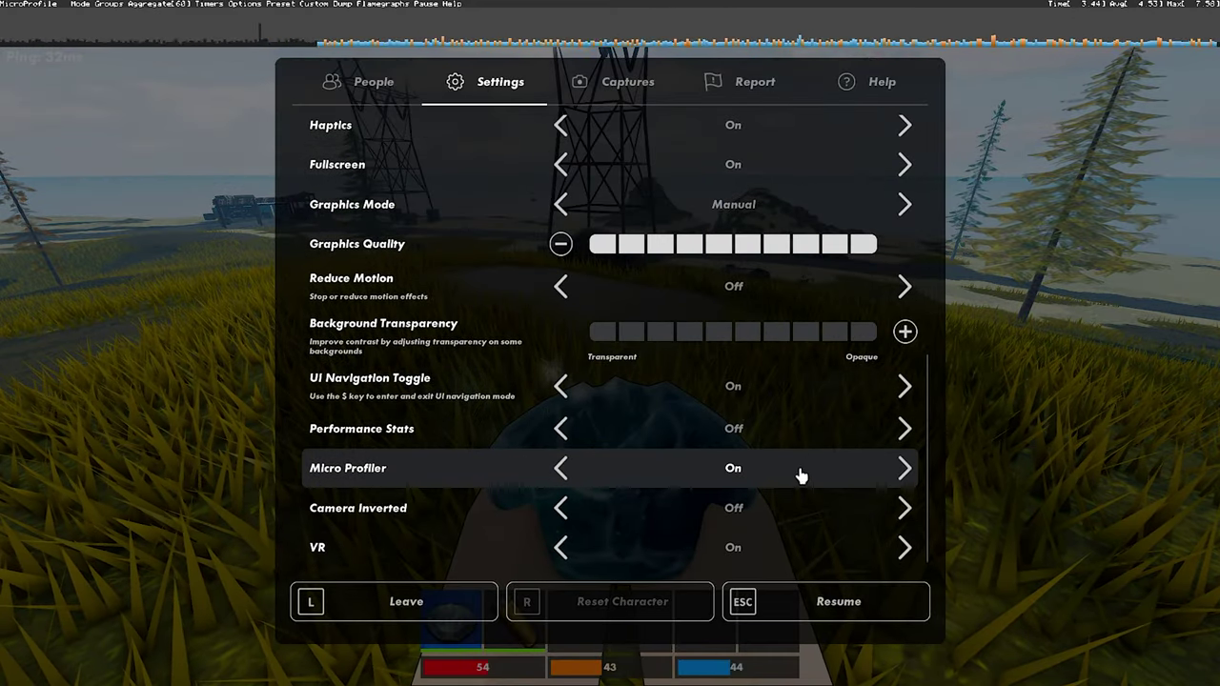
left_click(836, 503)
key("ctrl+F6")
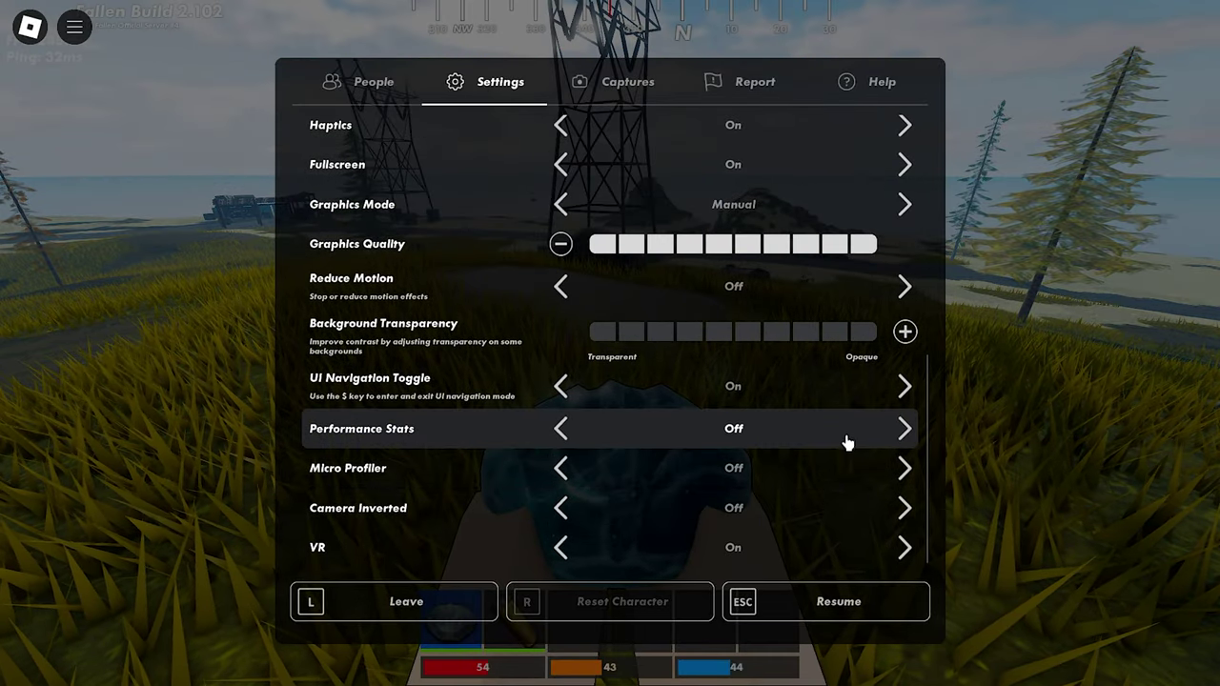
Turn on Performance Stats and examine the CPU, GPU and ping figures while in the game.
left_click(904, 428)
key("Escape")
key("Tab")
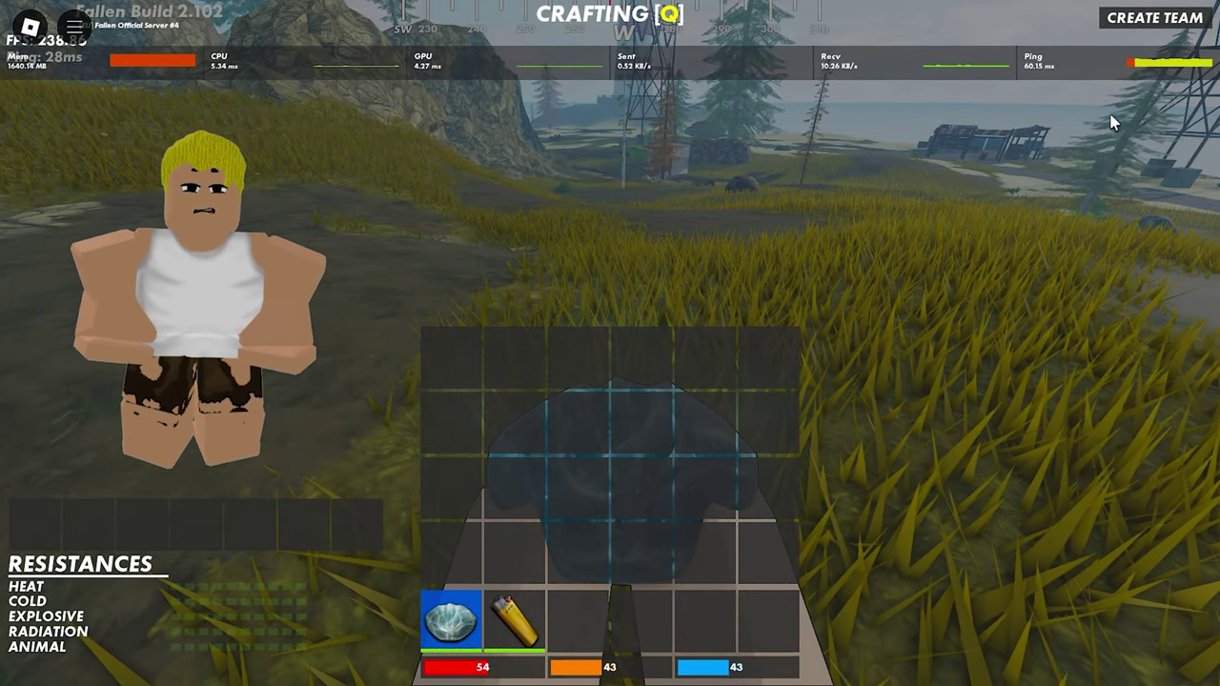
key("Tab")
key("Tab")
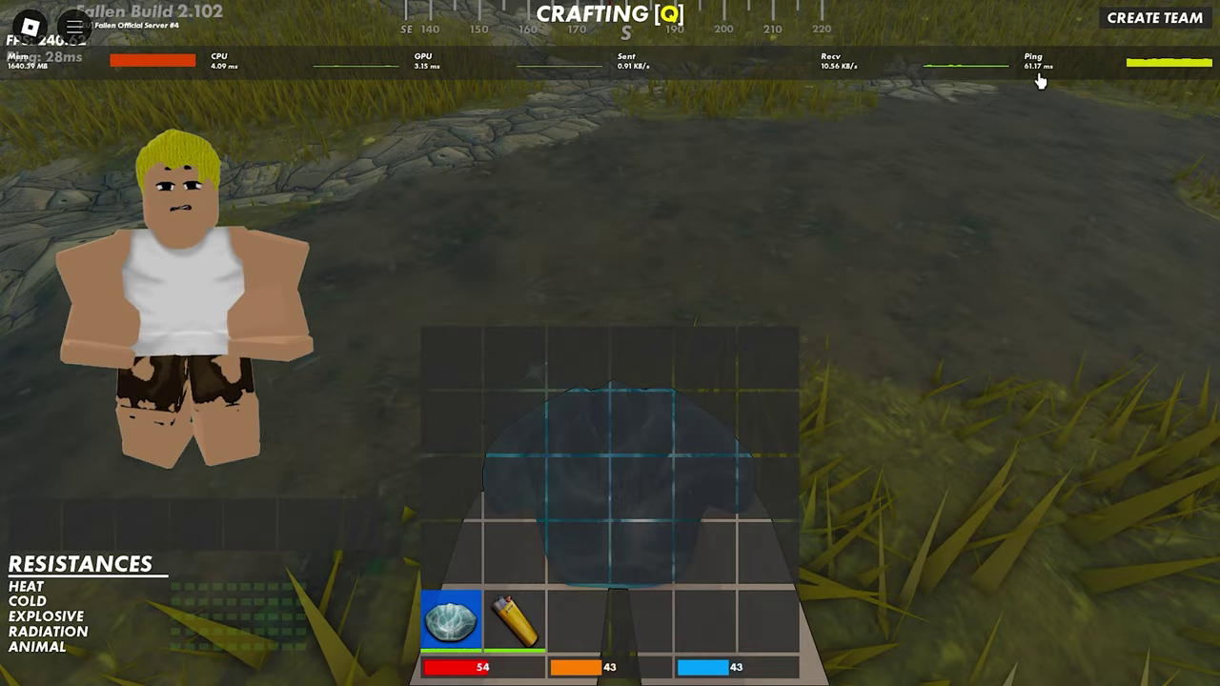
key("Tab")
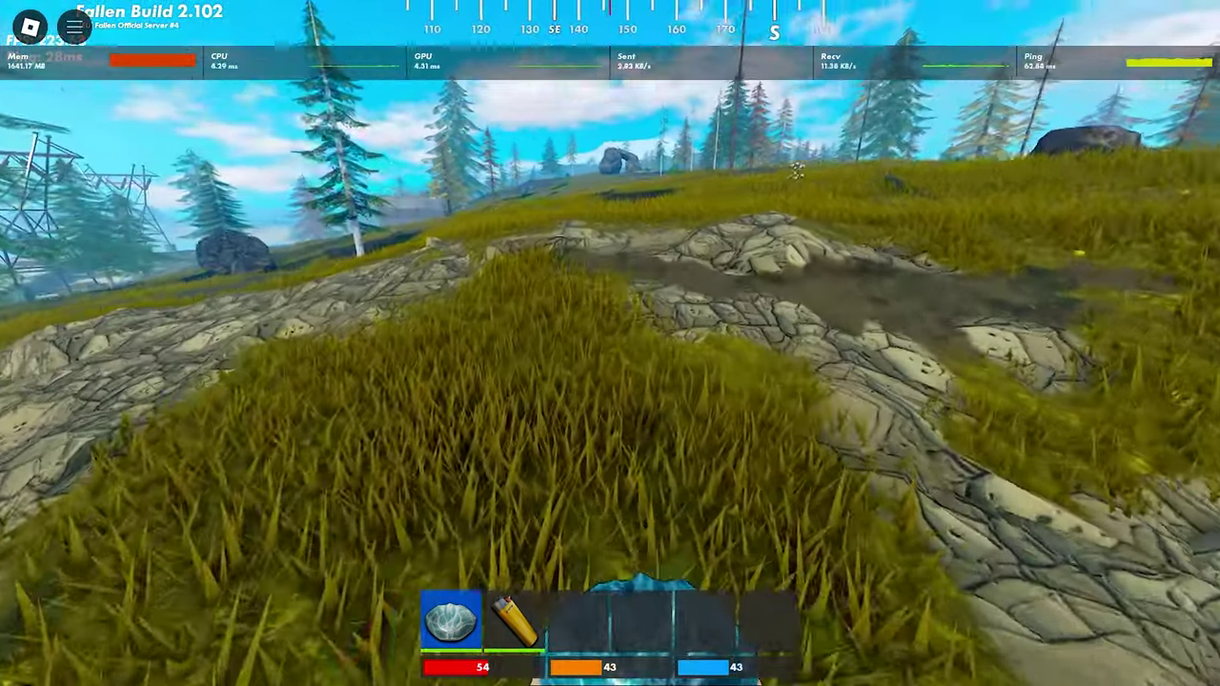
key("w")
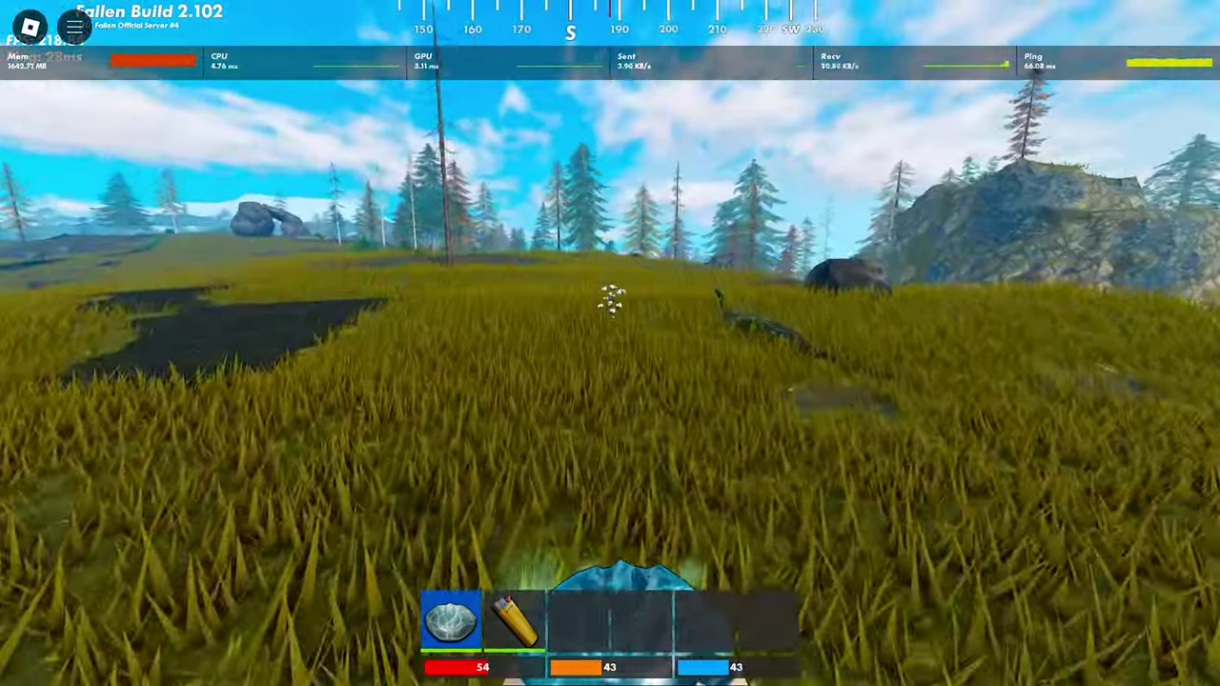
key("Tab")
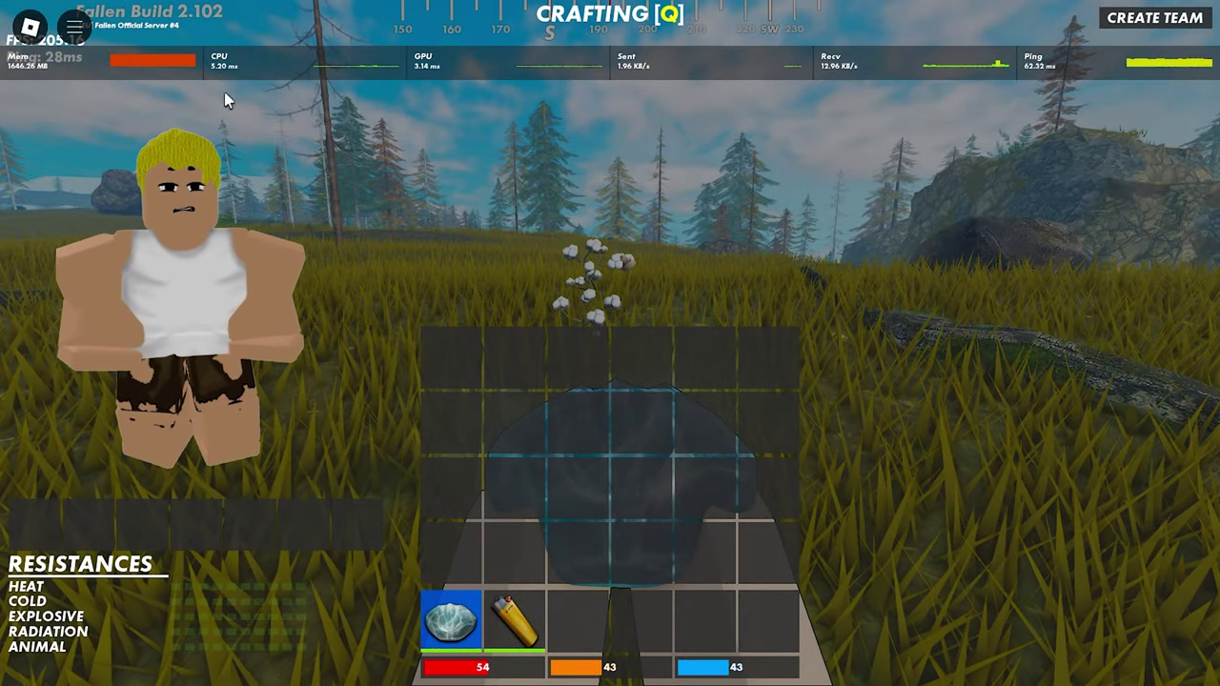
Switch Performance Stats off in the in-game settings and return to the game.
key("Tab")
key("Escape")
left_click(480, 96)
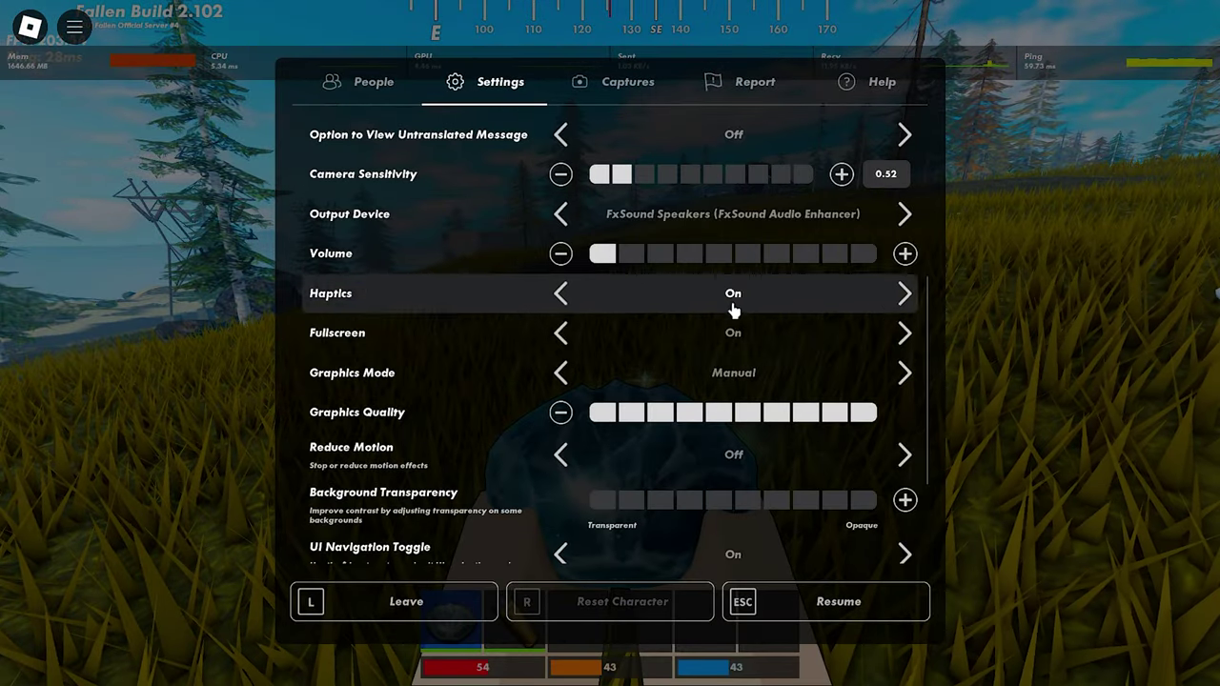
scroll(742, 318, "down", 3)
left_click(813, 439)
key("Escape")
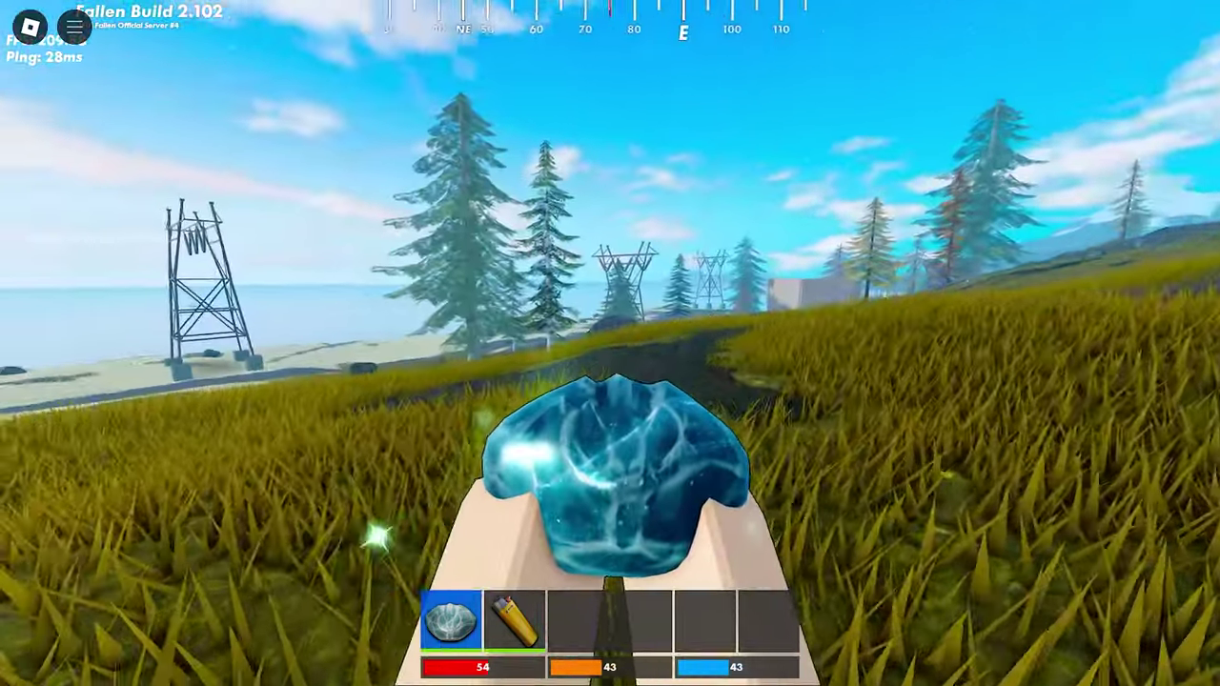
Review the Maximum Frame Rate option and the remaining entries in the in-game settings.
key("Escape")
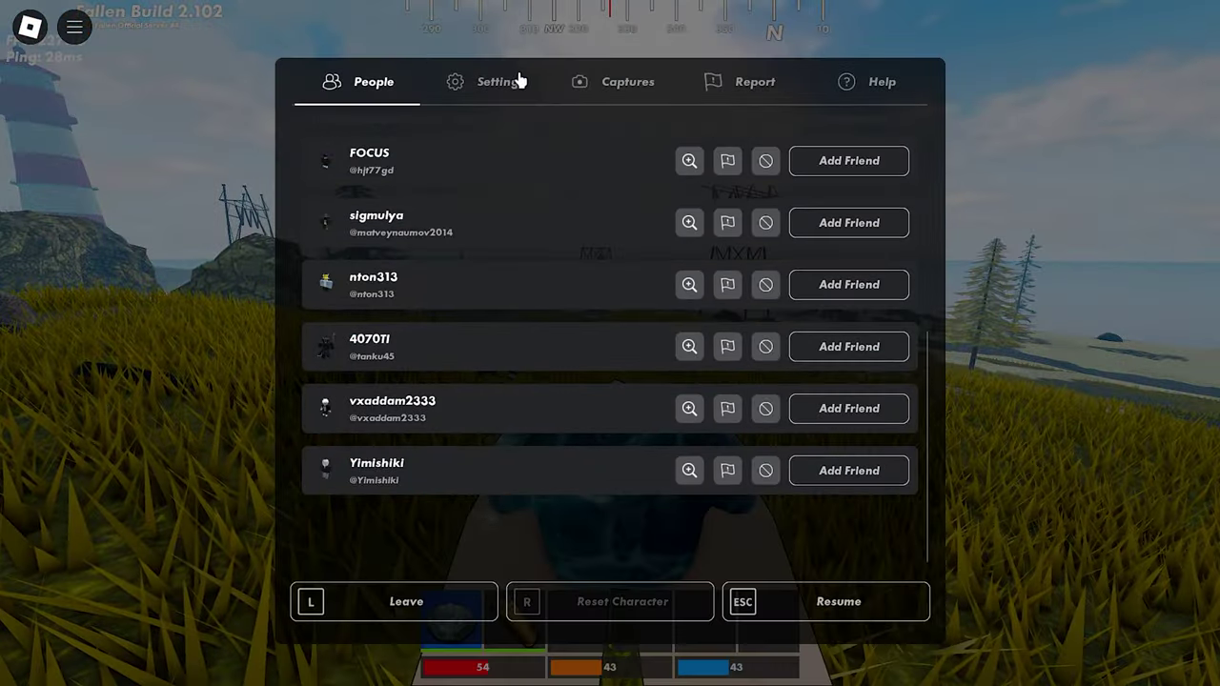
left_click(523, 82)
scroll(700, 412, "up", 2)
scroll(701, 412, "up", 2)
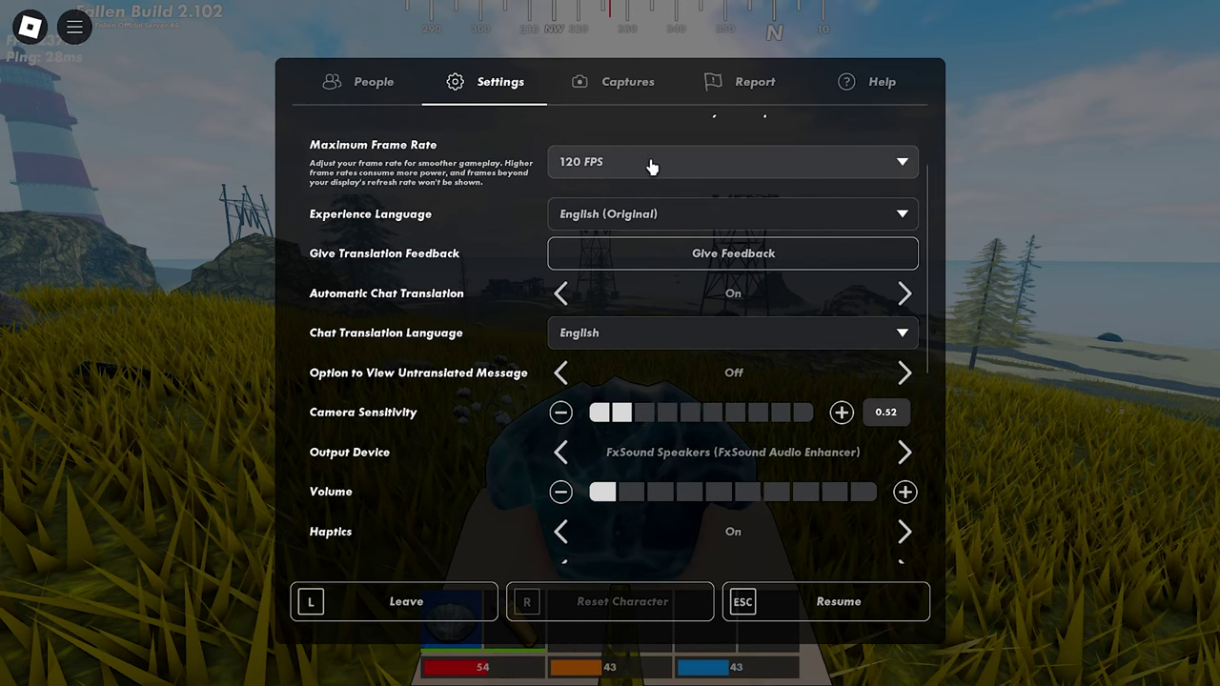
scroll(654, 256, "down", 5)
scroll(667, 393, "up", 5)
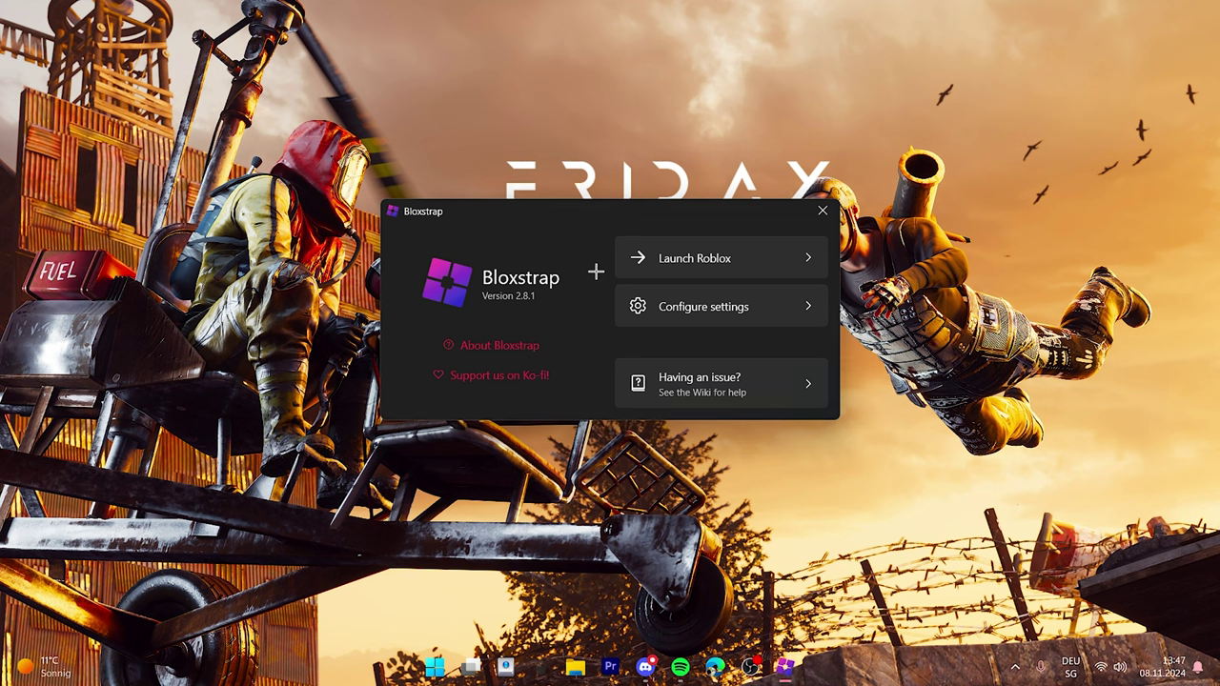
Open the settings in Bloxstrap and review the activity tracking, Discord Rich Presence and custom integration options.
left_click(667, 305)
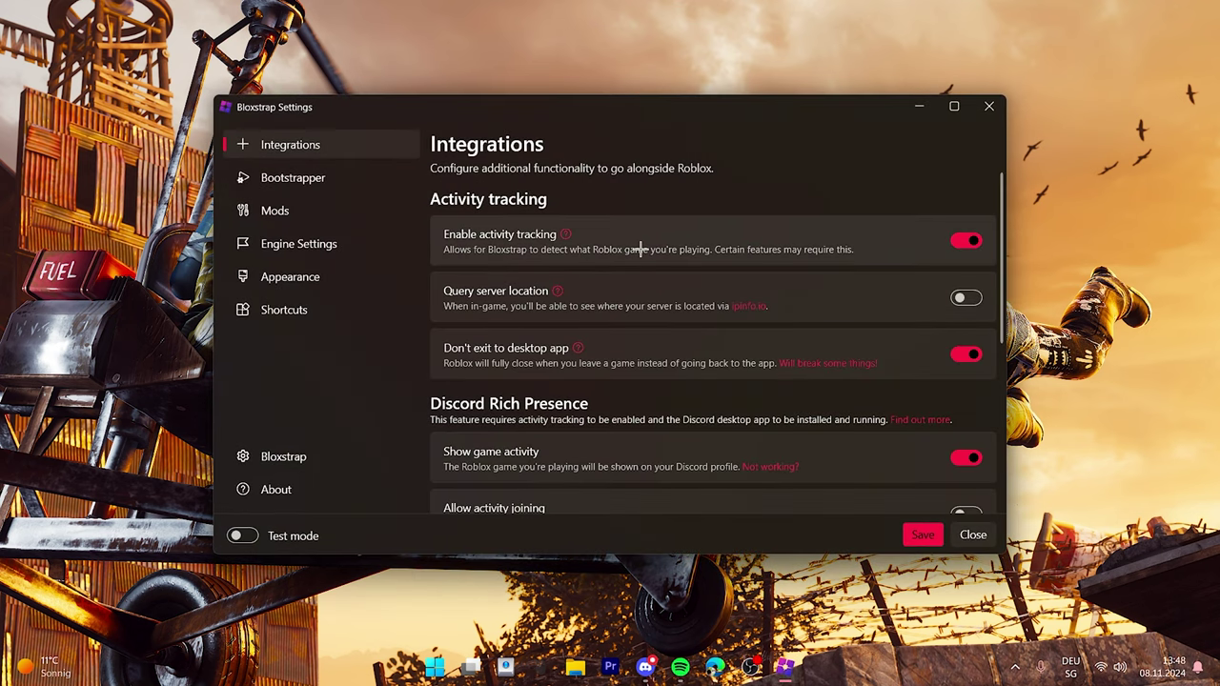
scroll(639, 249, "down", 2)
scroll(710, 240, "down", 4)
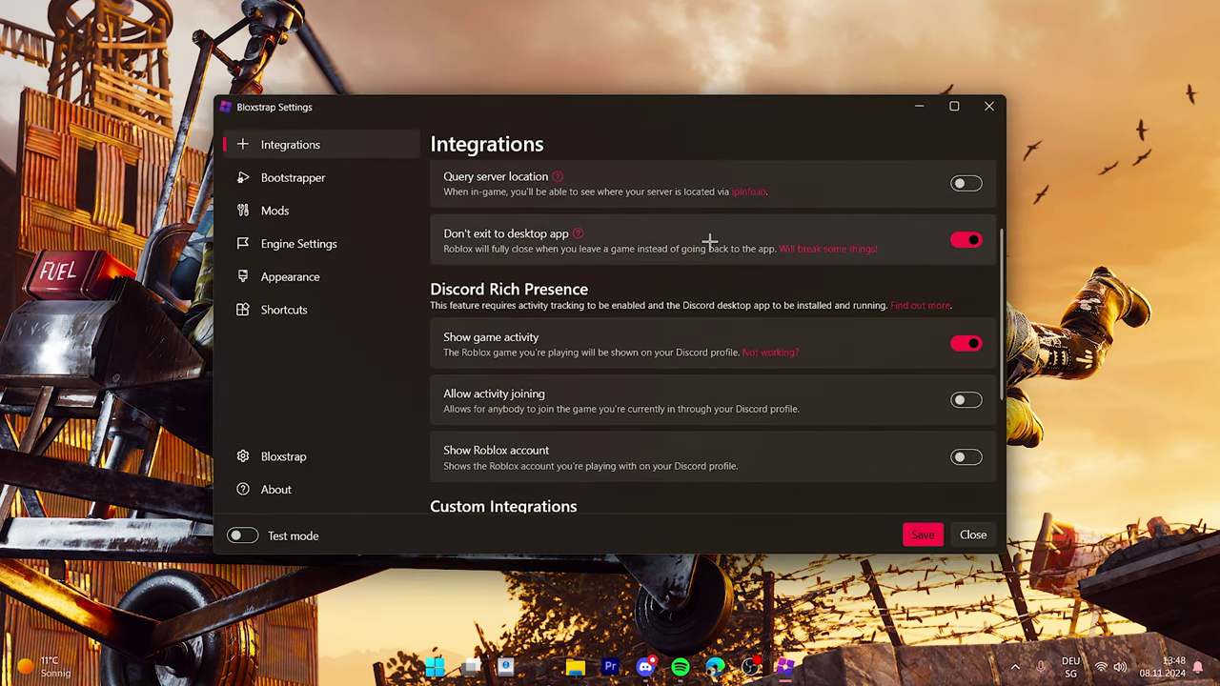
scroll(691, 309, "down", 2)
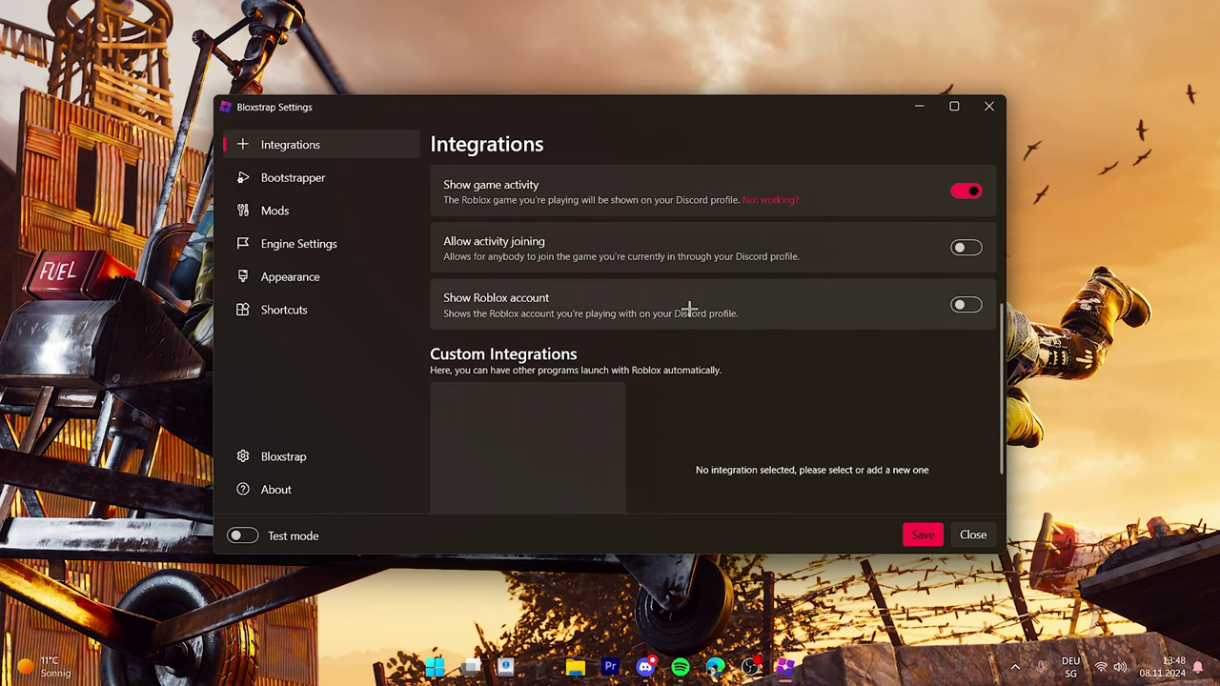
scroll(688, 314, "up", 1)
scroll(800, 324, "up", 3)
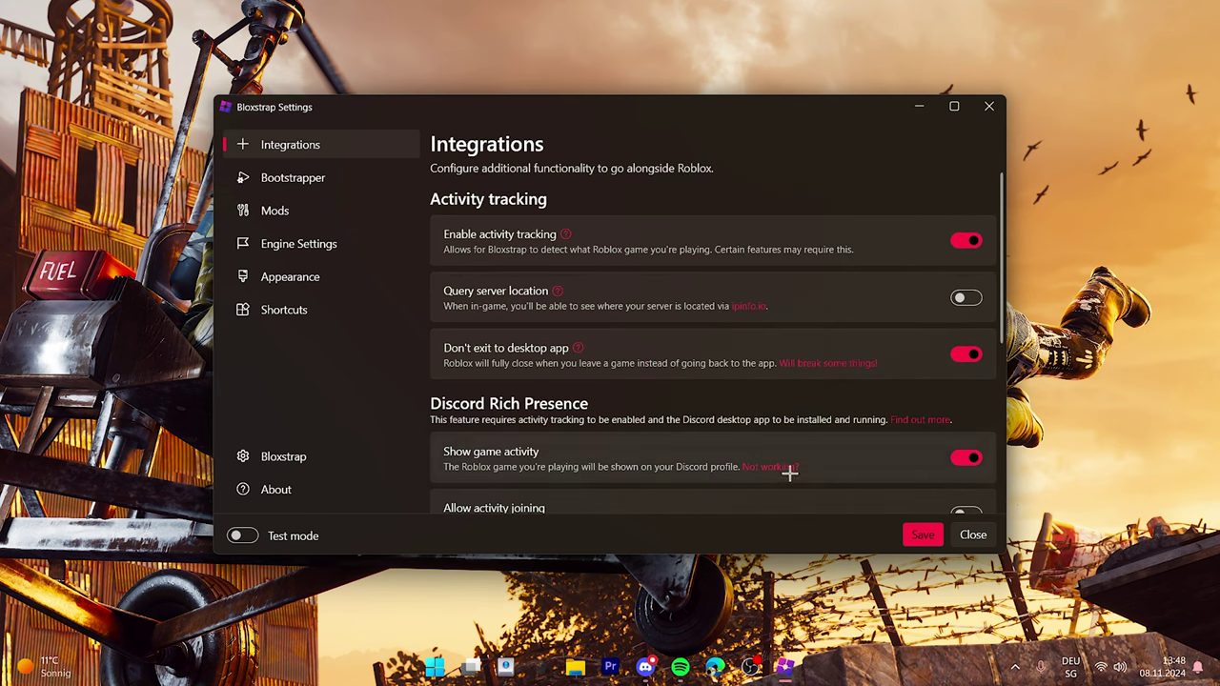
Review the Bootstrapper launch options and the Mods presets, including mouse cursor, emoji type and custom font.
left_click(345, 187)
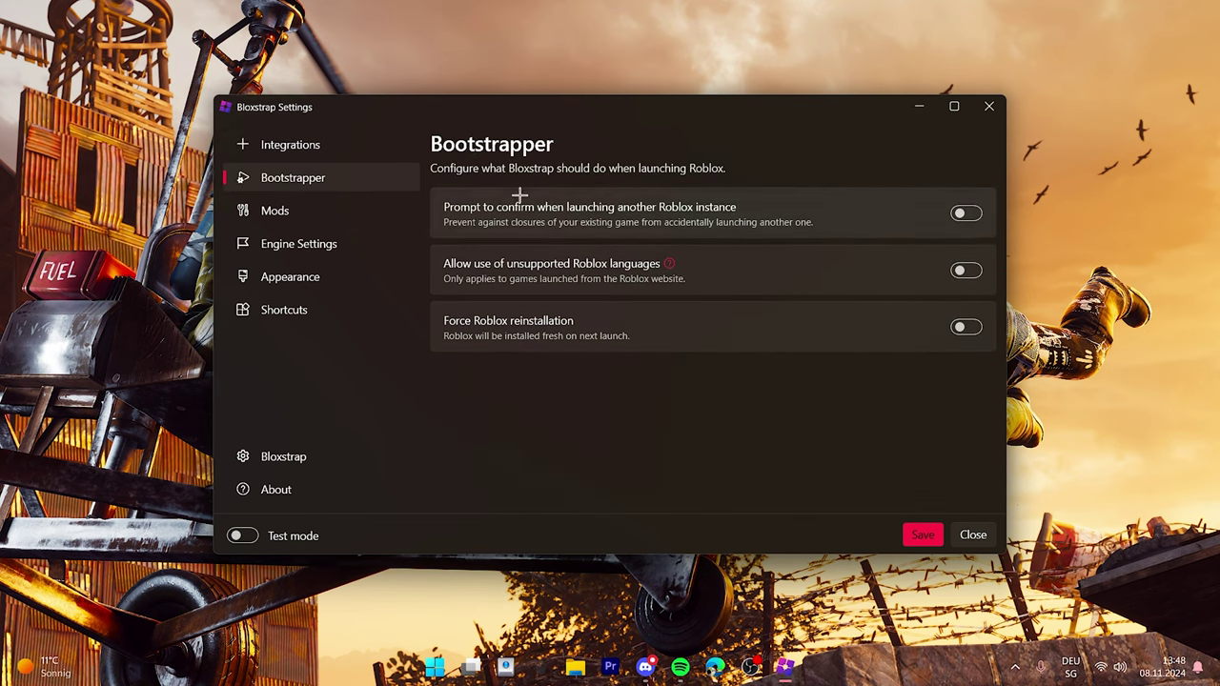
left_click(343, 208)
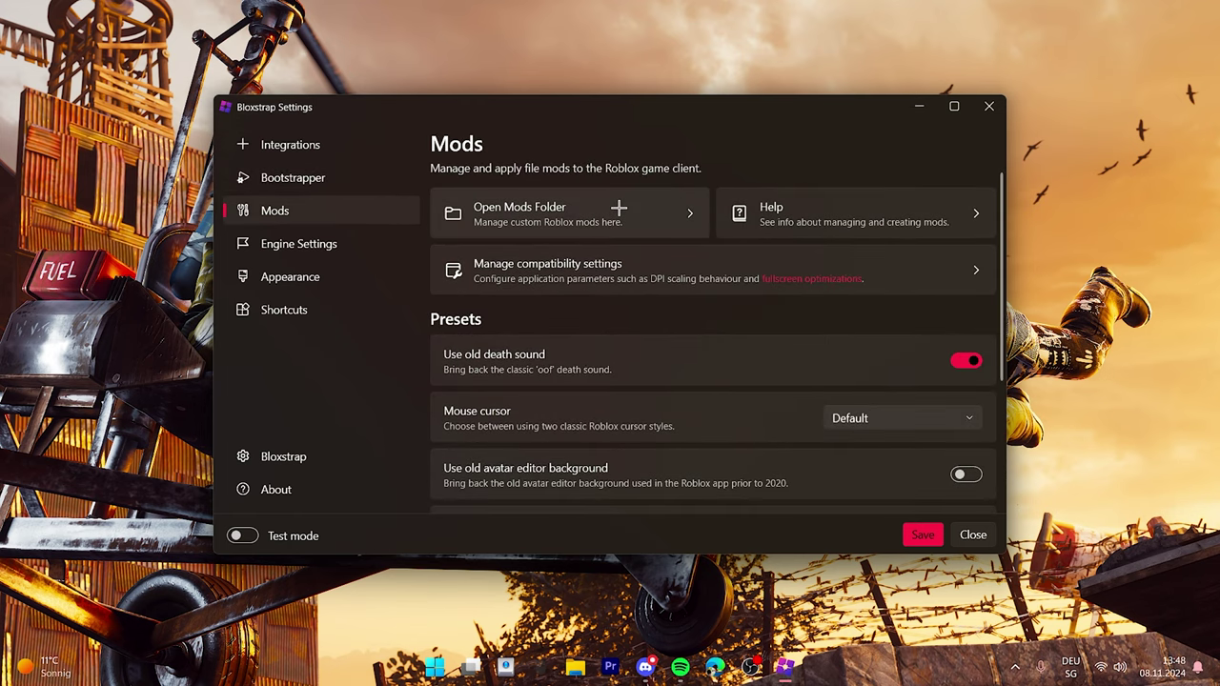
scroll(768, 267, "down", 5)
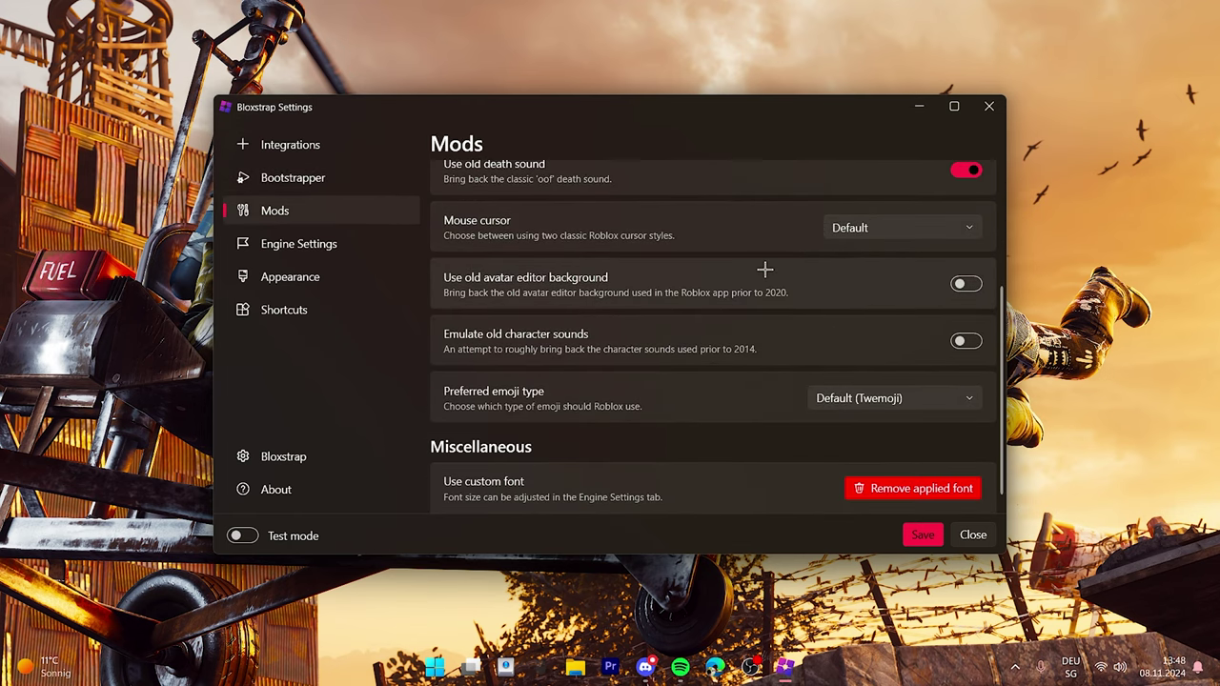
scroll(745, 356, "up", 5)
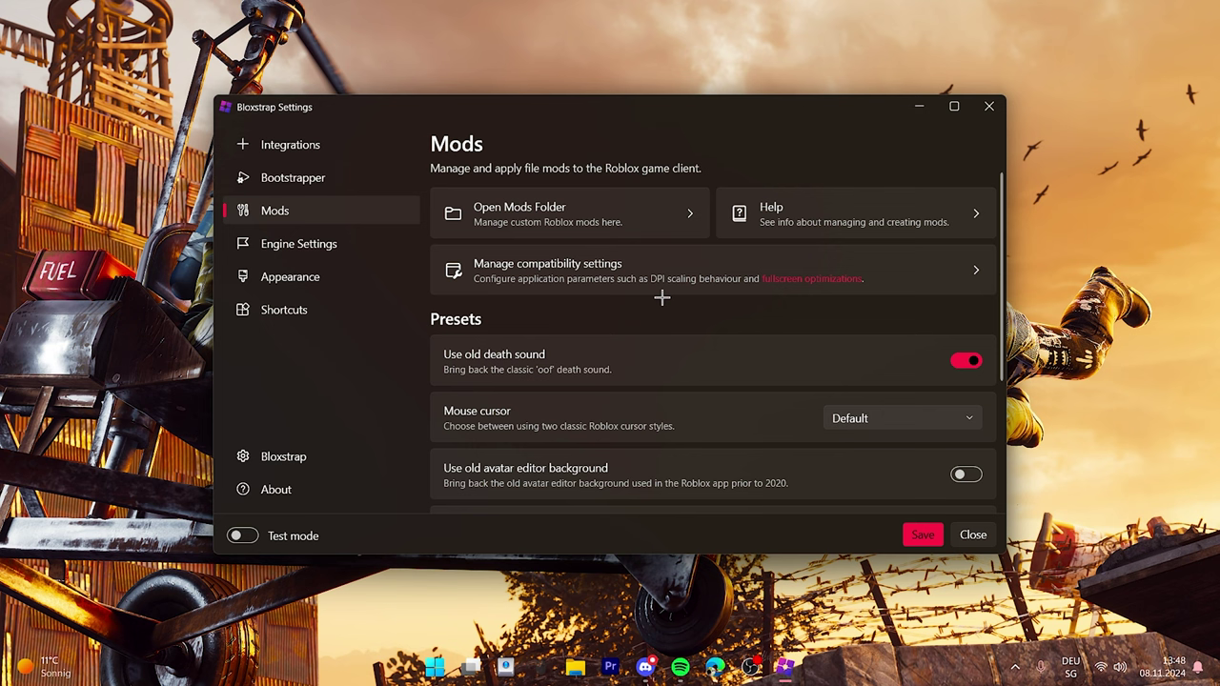
Review the Engine Settings presets for rendering and graphics, framerate limit, lighting technology, texture quality and interface layout.
left_click(396, 244)
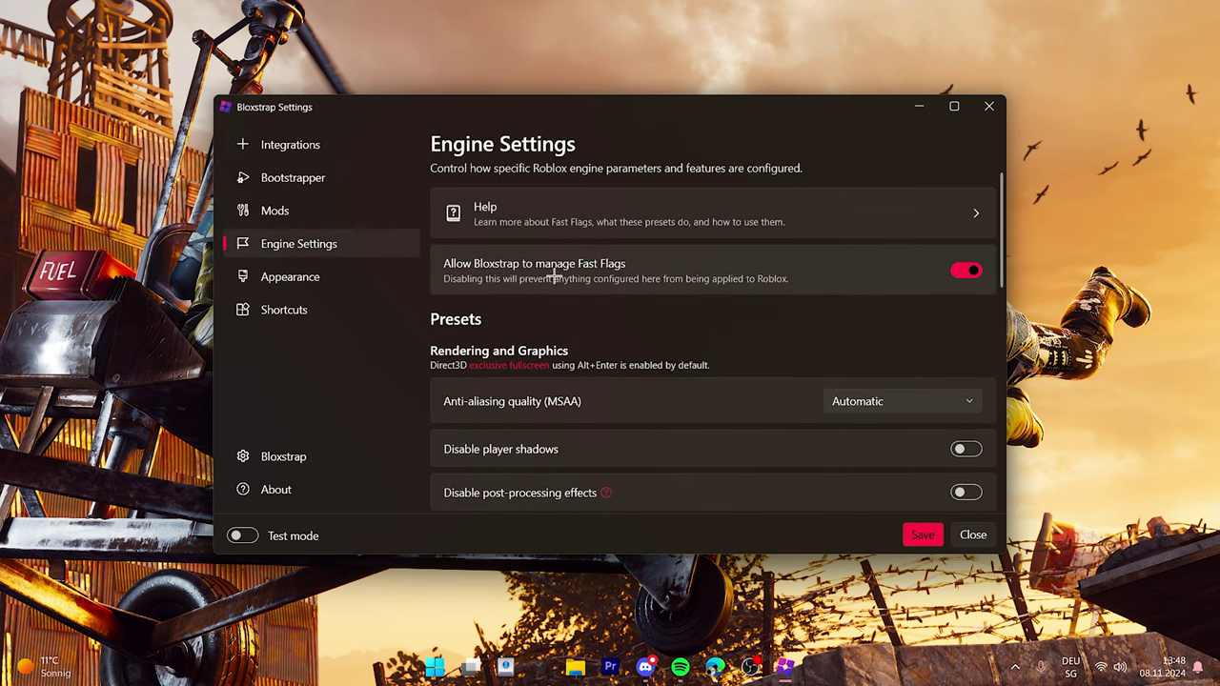
scroll(659, 232, "down", 4)
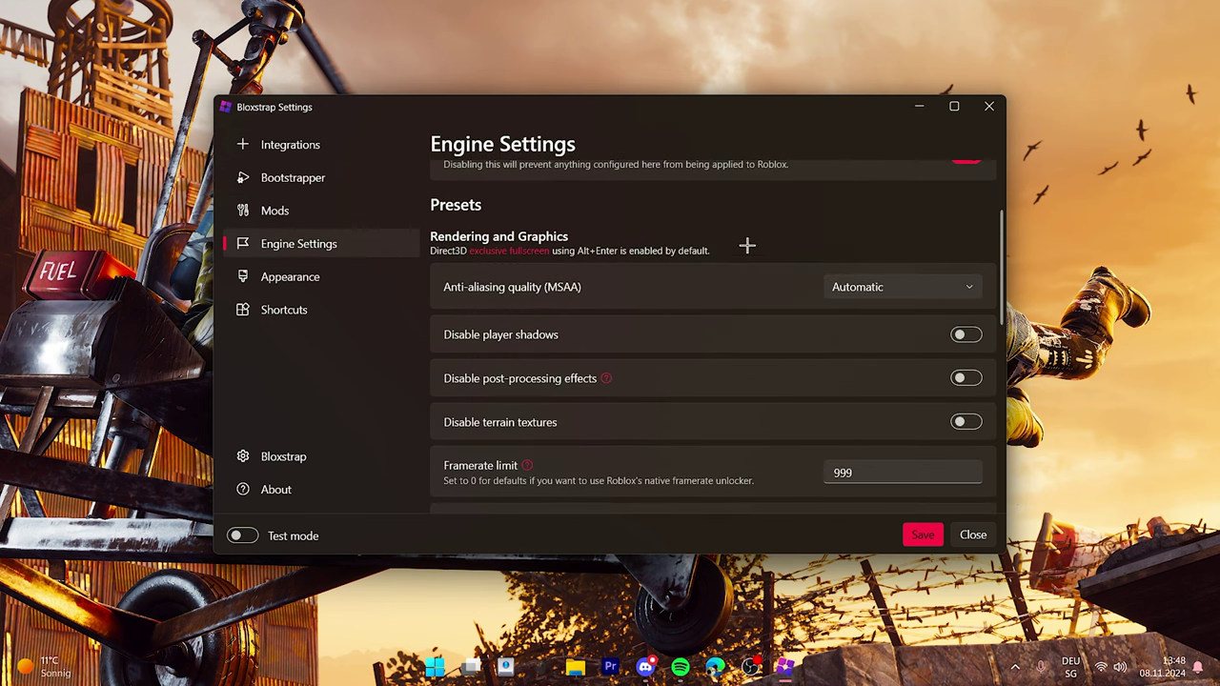
scroll(810, 202, "down", 2)
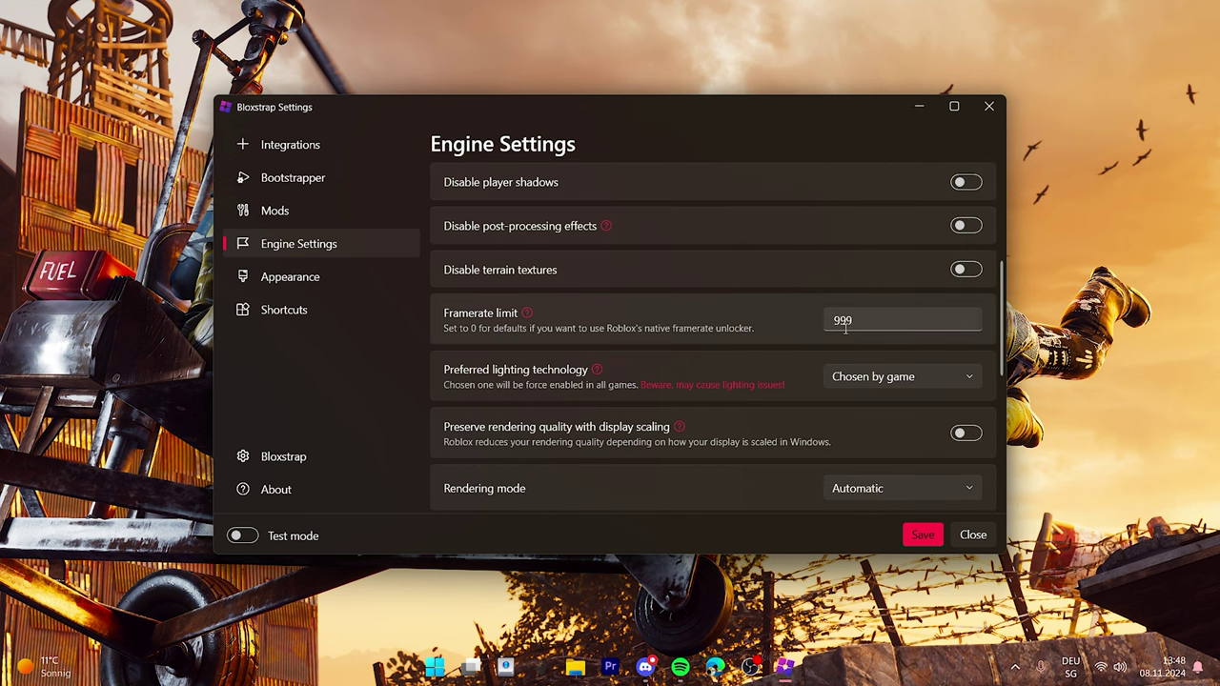
scroll(662, 278, "down", 3)
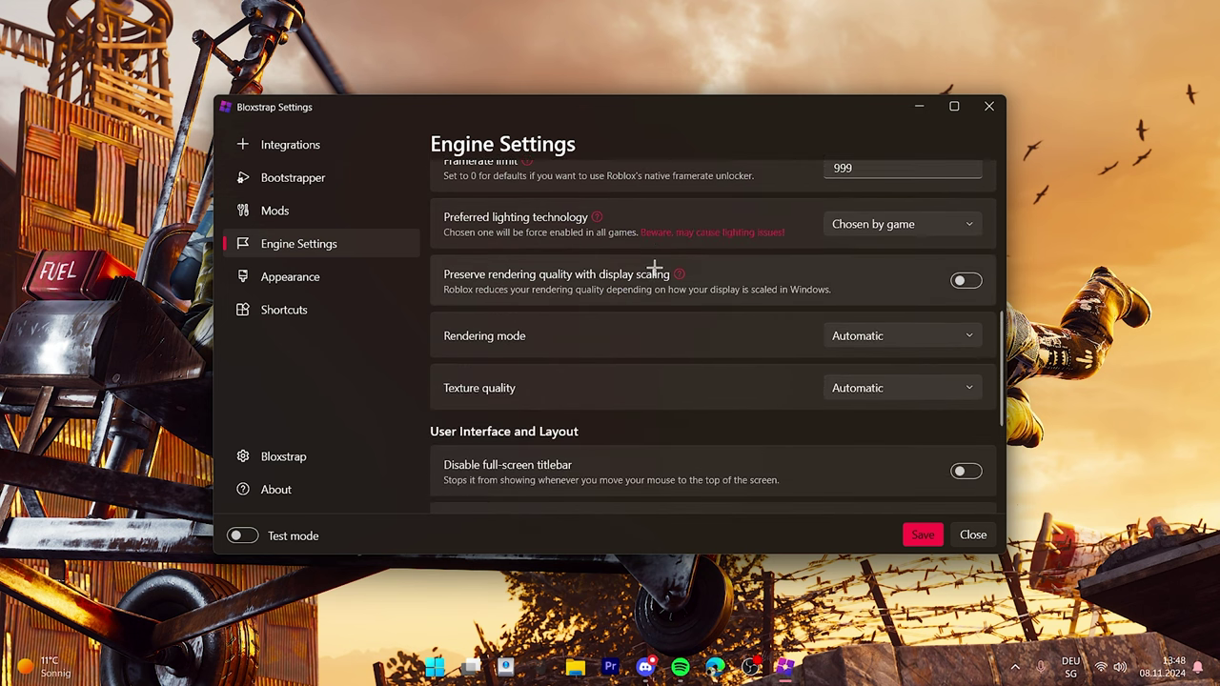
scroll(655, 270, "down", 3)
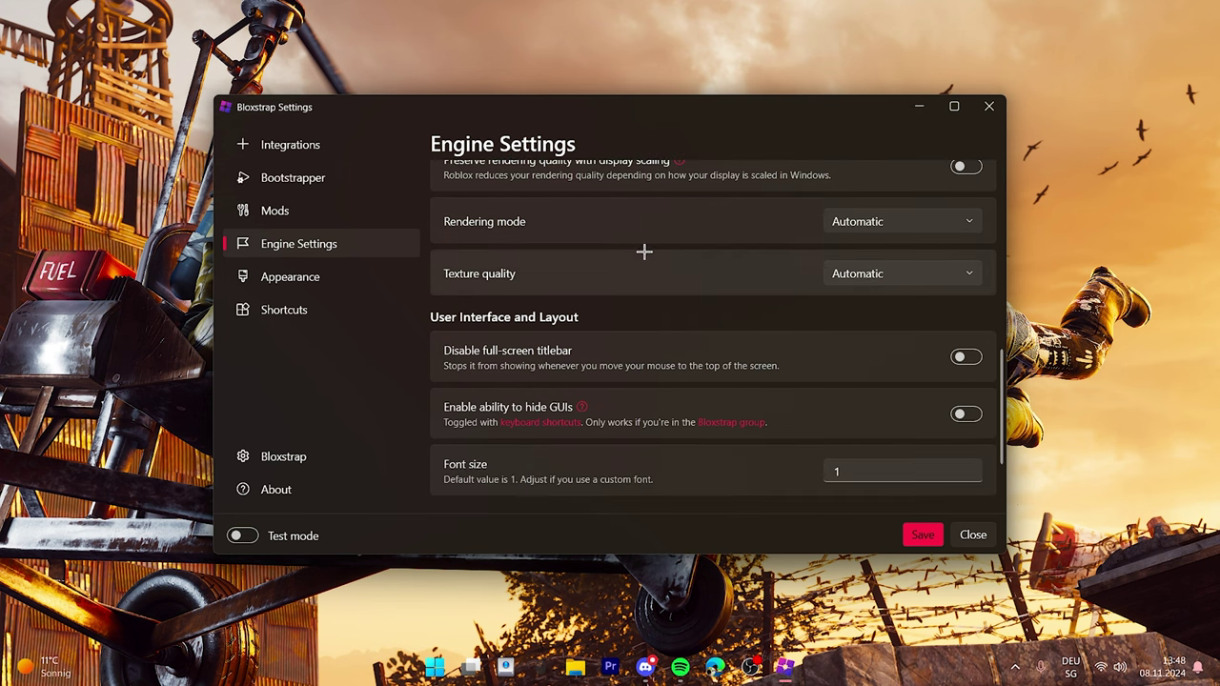
scroll(727, 322, "down", 3)
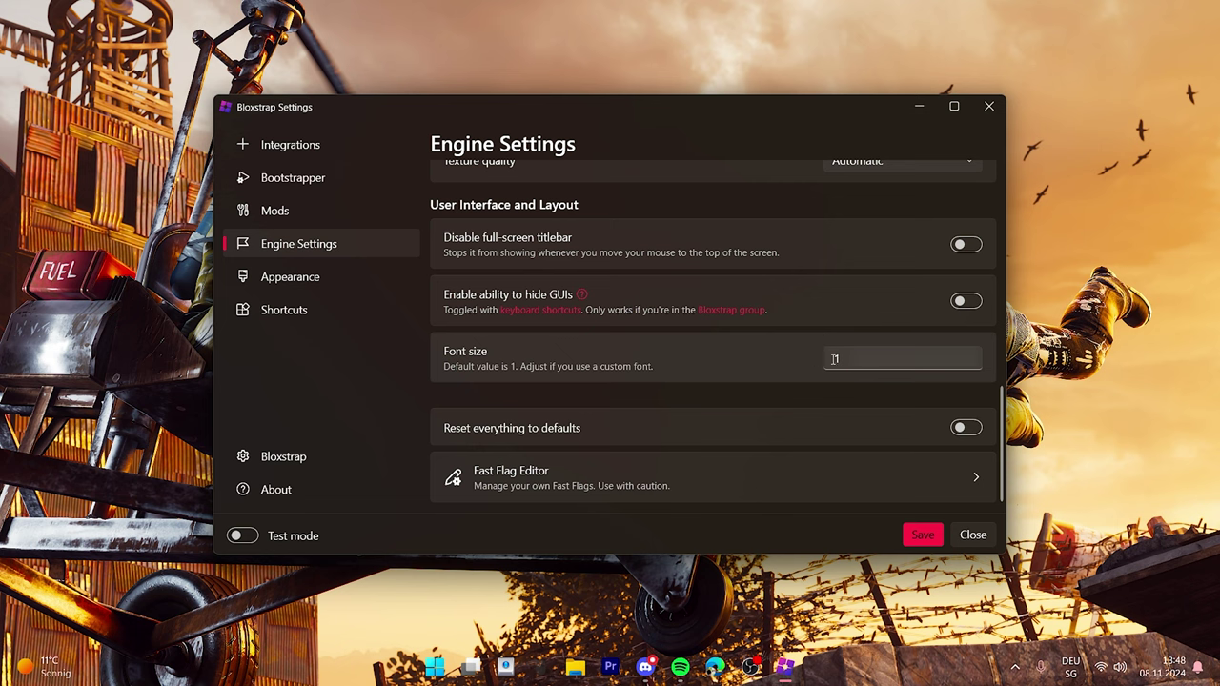
Check the Appearance options, return to Engine Settings and examine the flags in the Fast Flag Editor.
left_click(327, 275)
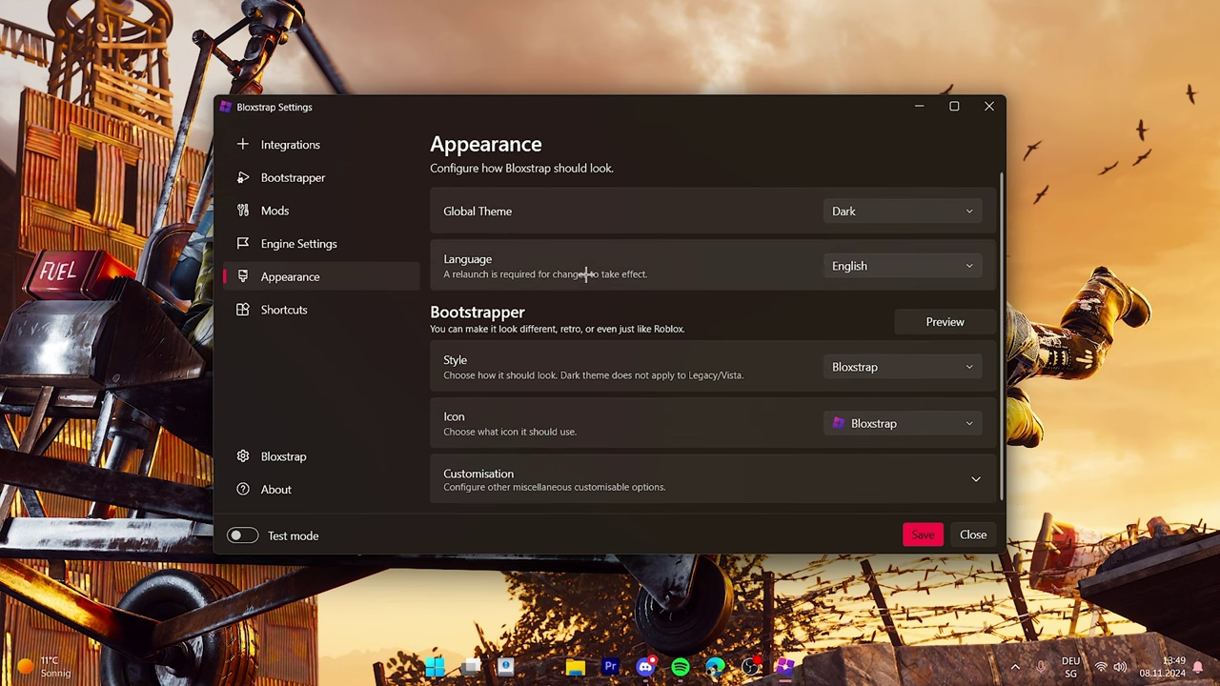
left_click(306, 246)
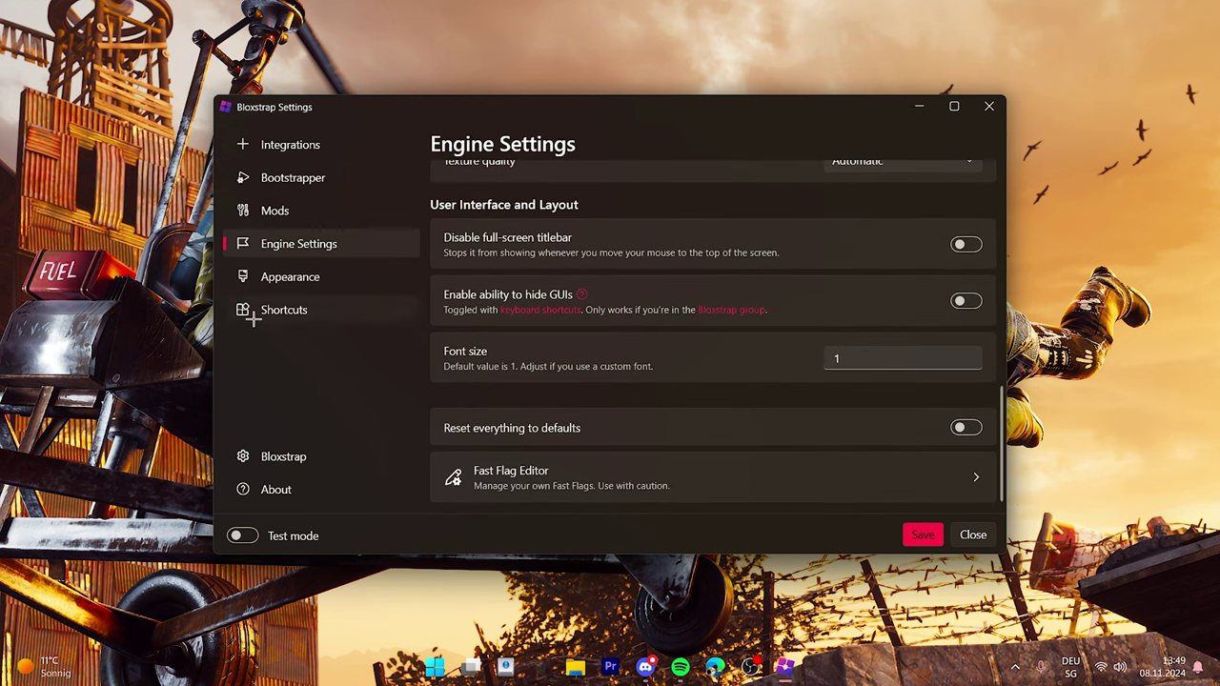
left_click(668, 468)
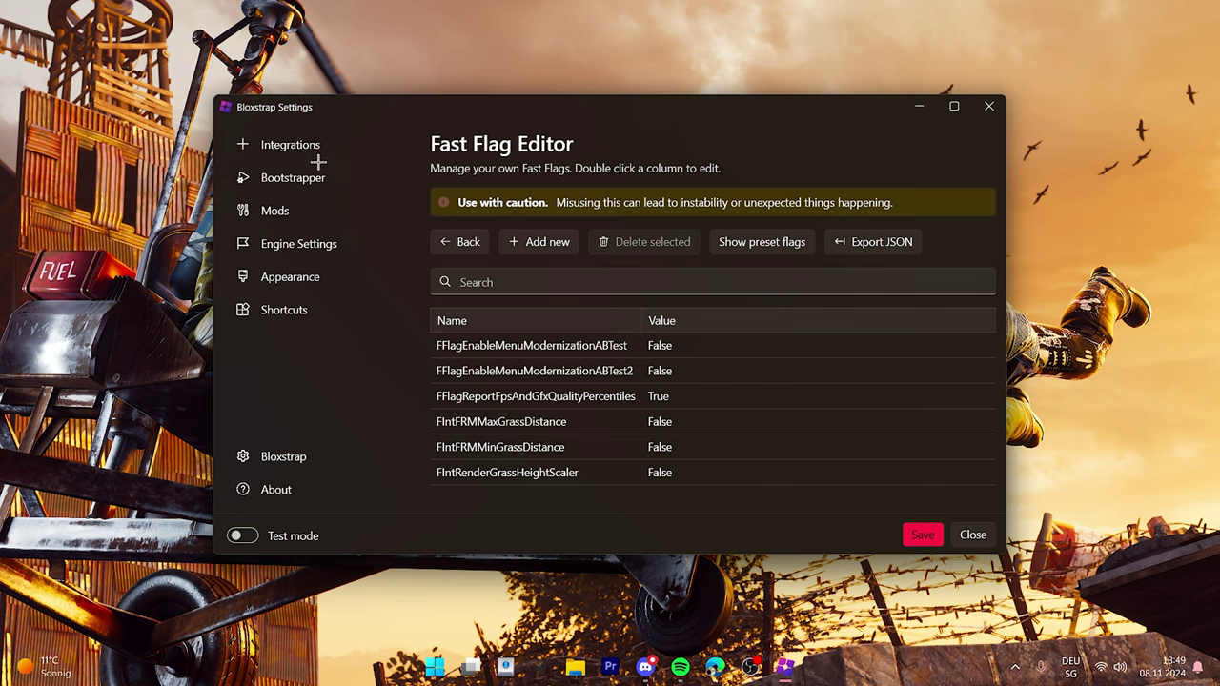
Review the Shortcuts options and Bloxstrap's own behaviour options, and close the Bloxstrap settings.
left_click(283, 315)
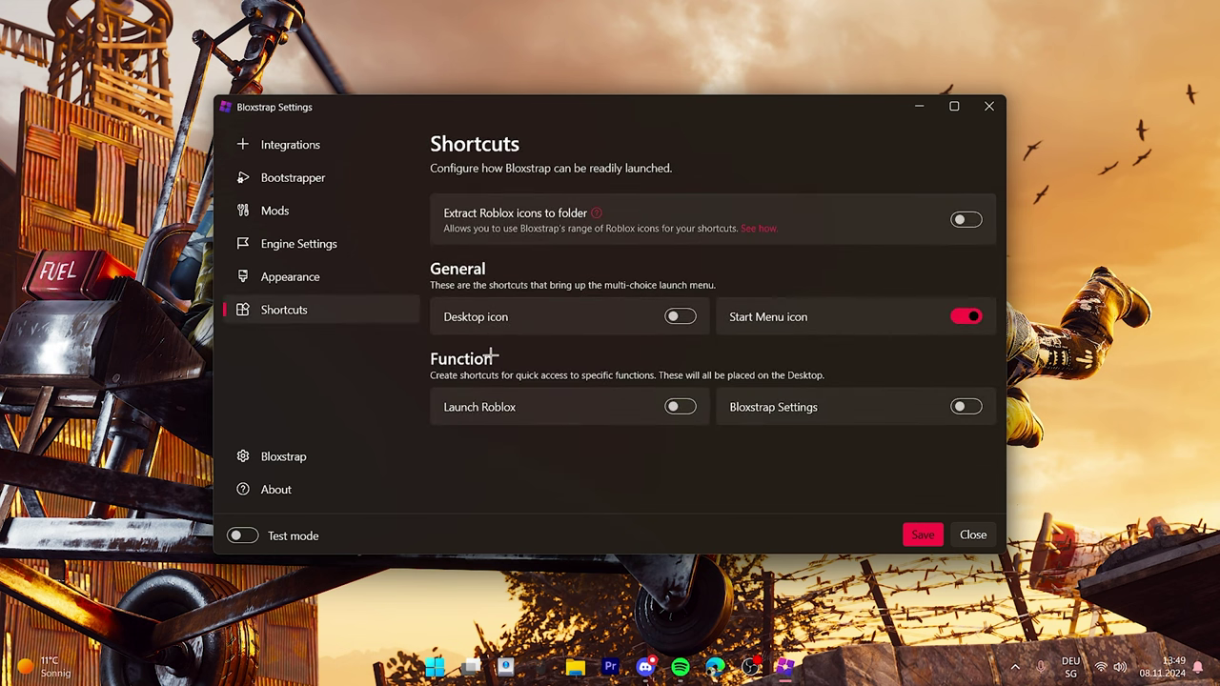
left_click(339, 443)
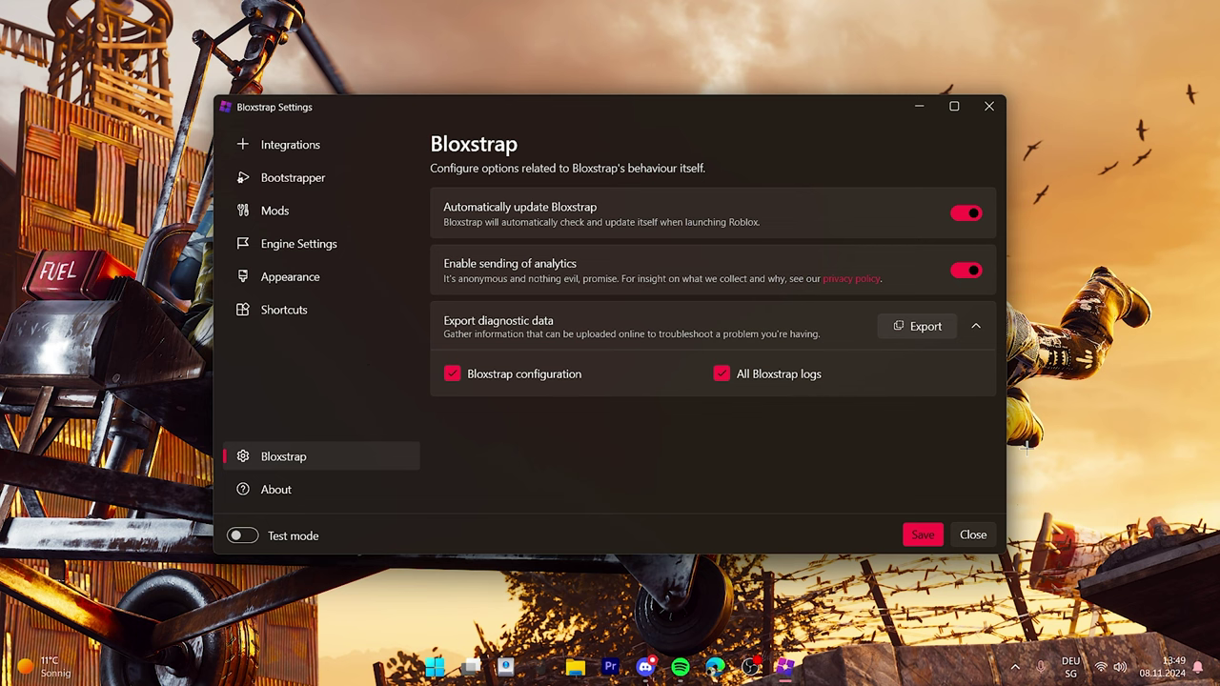
left_click(334, 183)
left_click(988, 109)
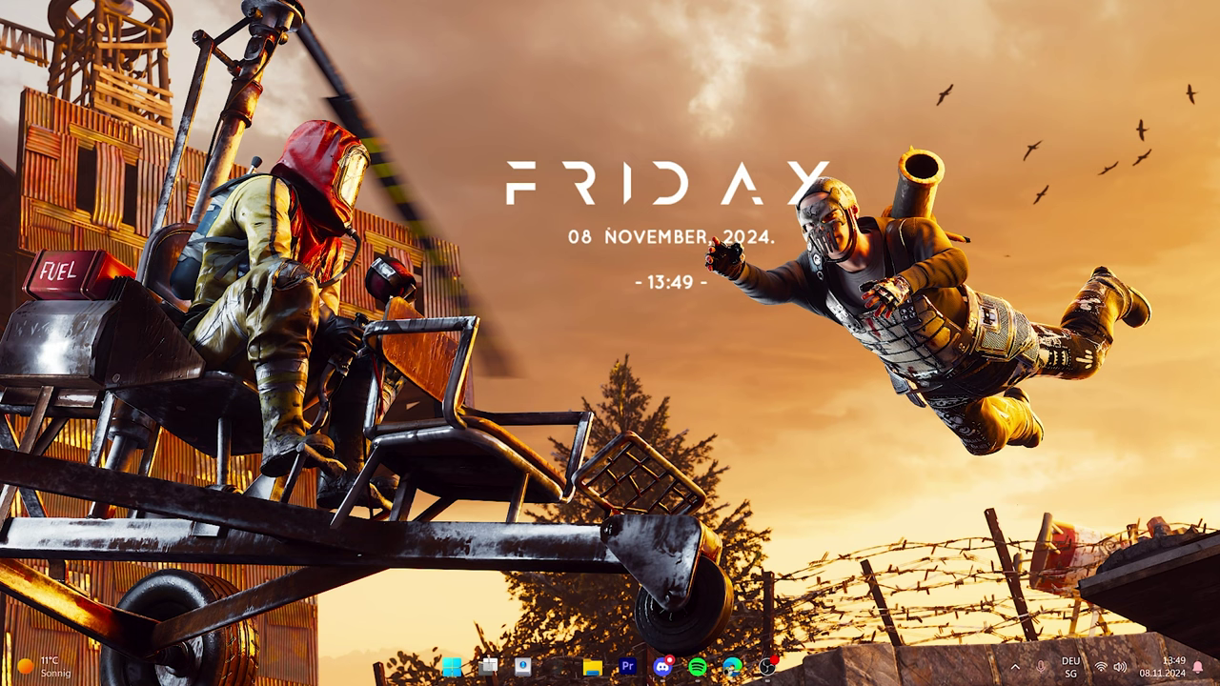
Open the NVIDIA Control Panel and compare the desktop color settings of the two AOC displays.
key("super")
type("nv")
key("Return")
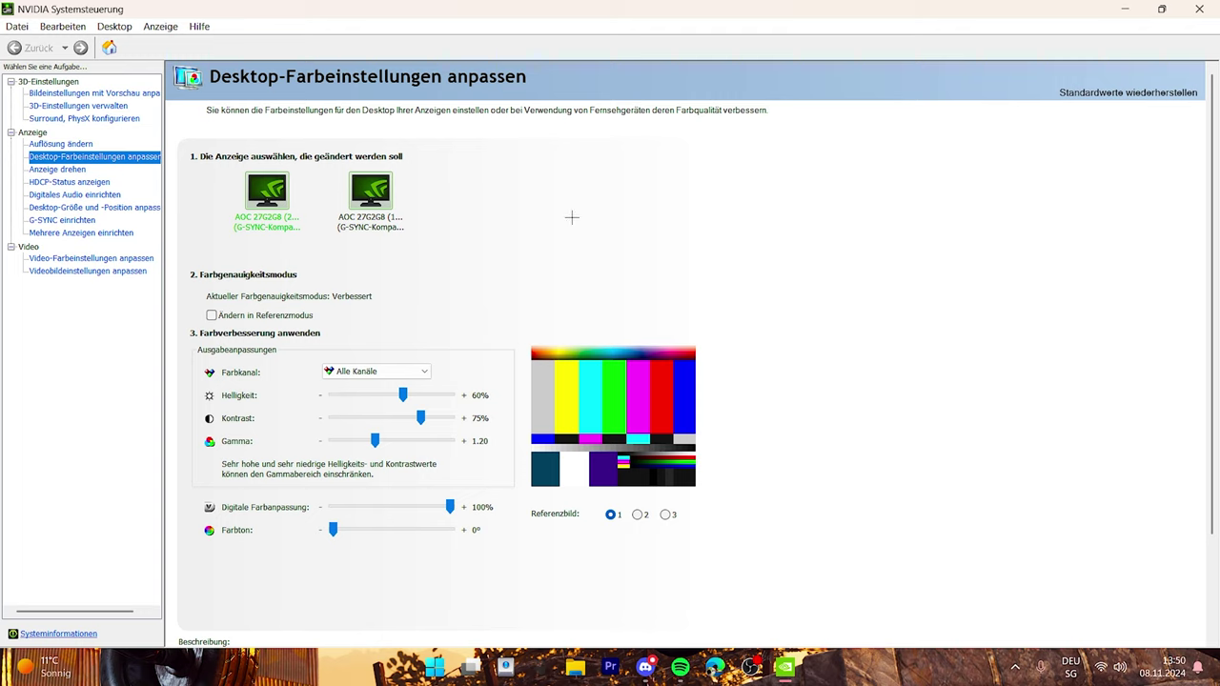
left_click(357, 195)
left_click(256, 196)
left_click(368, 190)
left_click(270, 193)
Look through the display rotation and resolution options, and return to the desktop color settings to examine the digital vibrance.
left_click(57, 169)
left_click(68, 144)
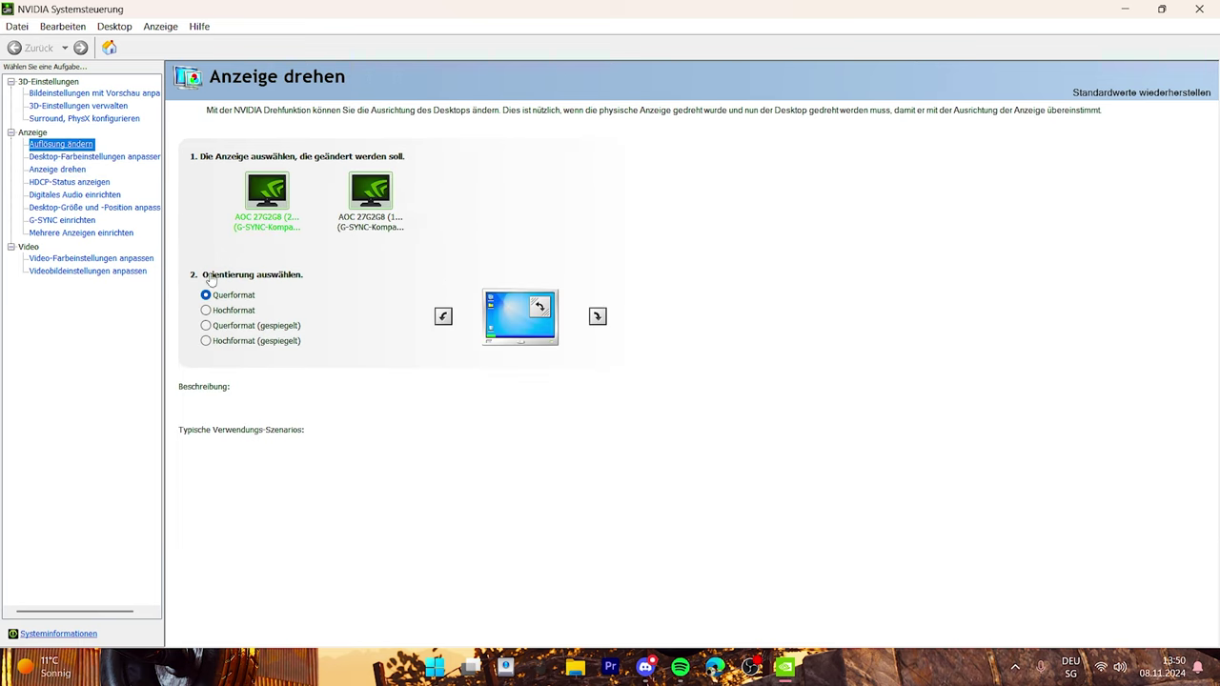
scroll(424, 362, "down", 1)
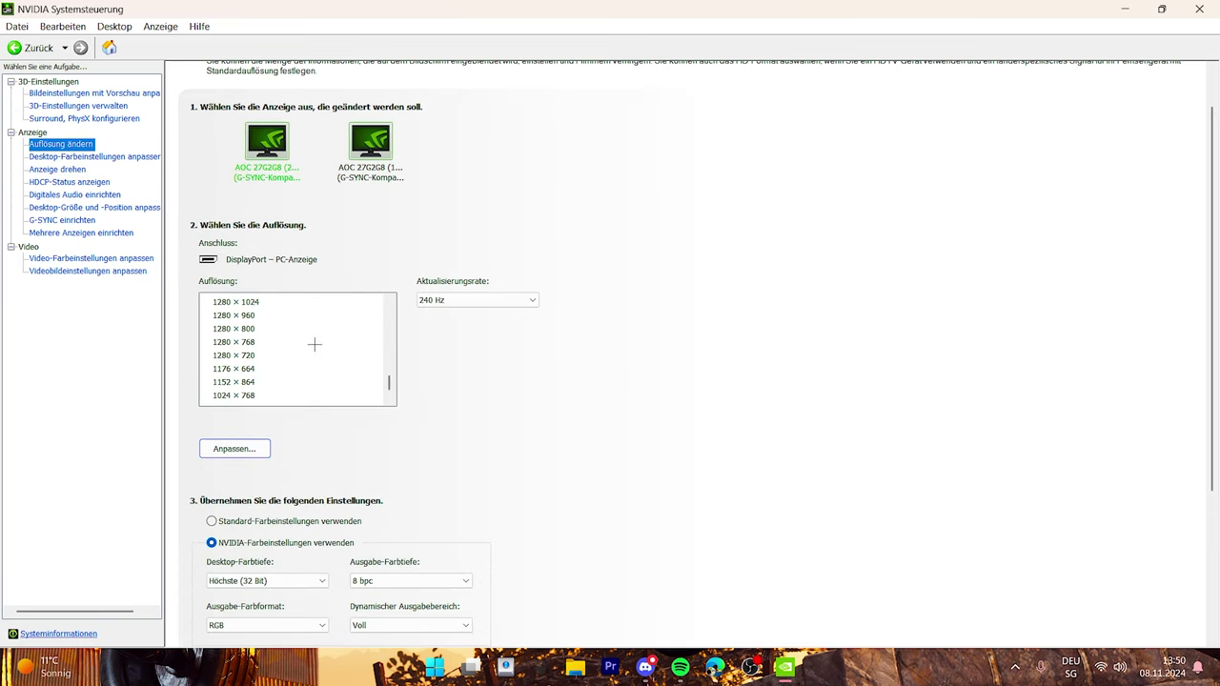
scroll(337, 362, "up", 2)
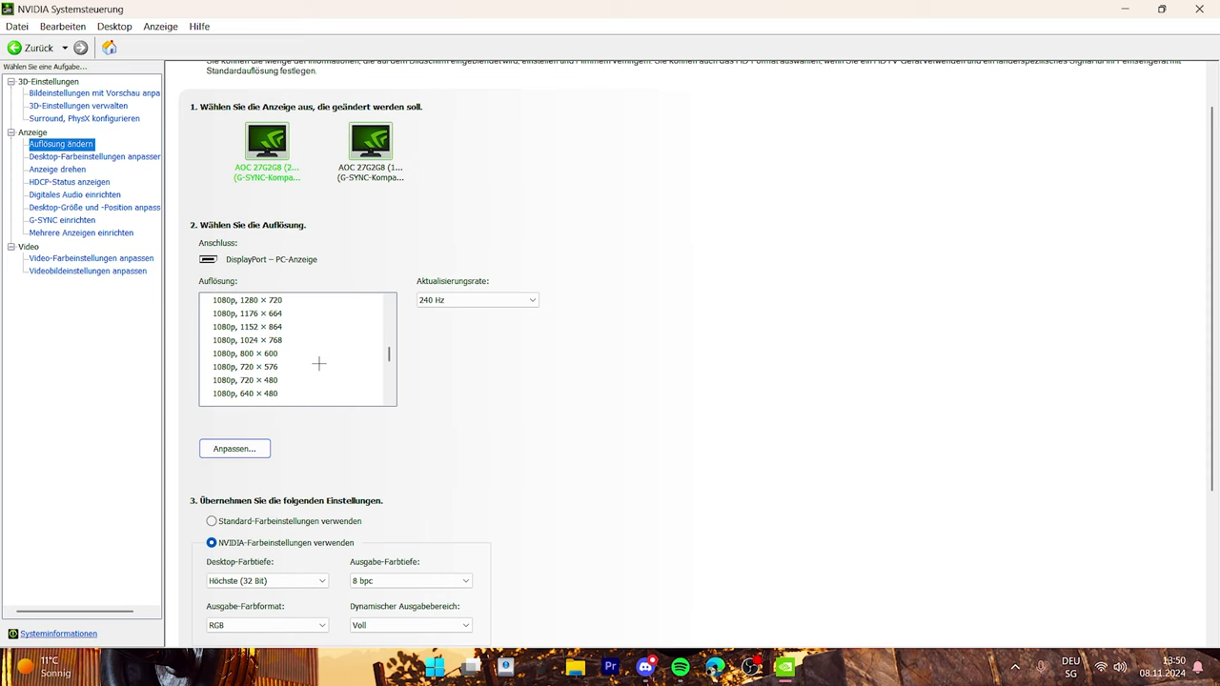
left_click(91, 156)
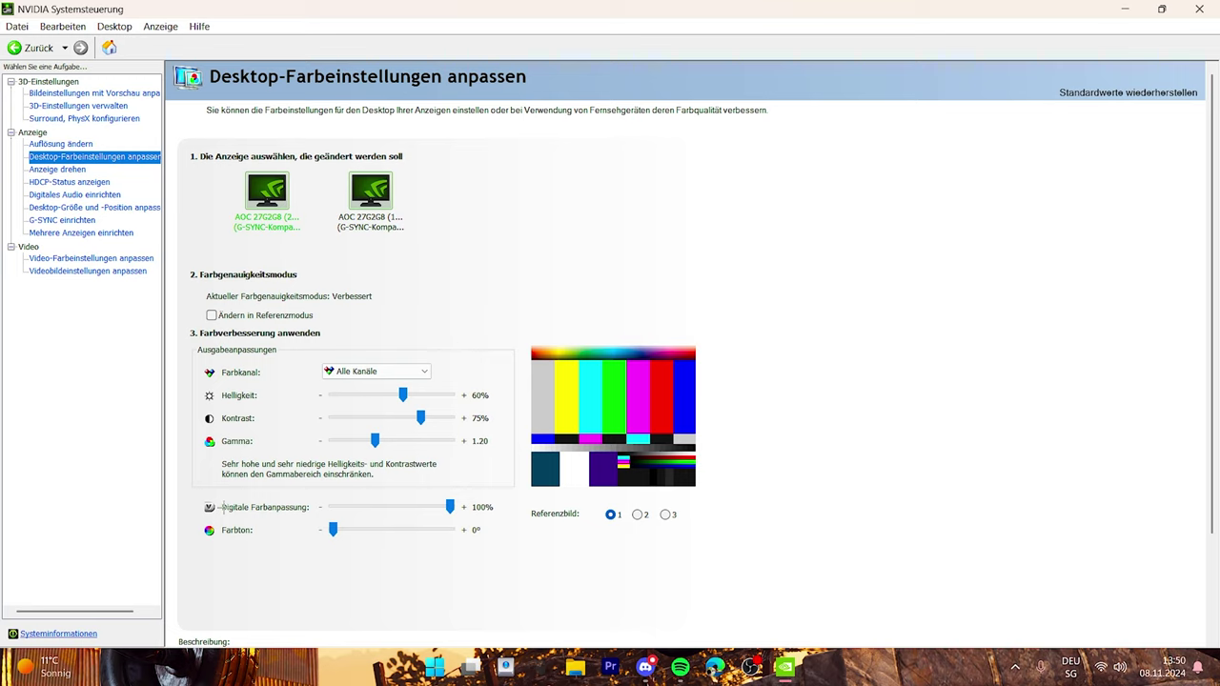
mouse_move(449, 506)
left_mouse_down()
mouse_move(434, 507)
mouse_move(449, 506)
left_mouse_up()
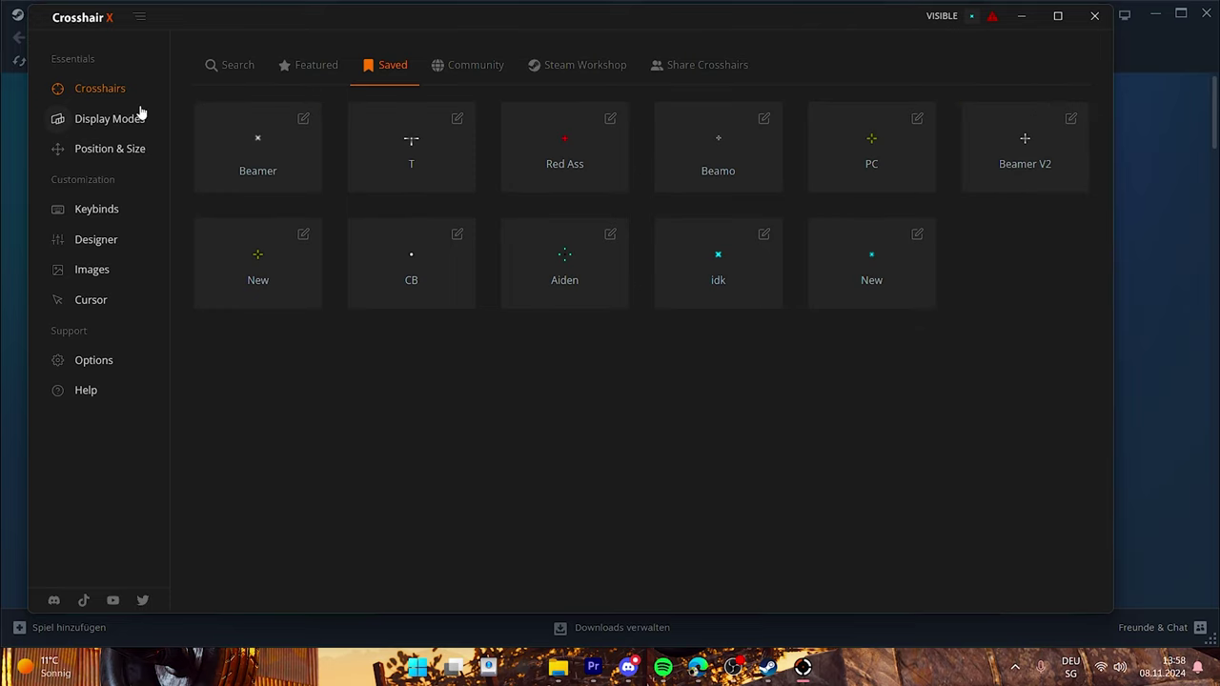
In Crosshair X, check the display modes and browse the featured content creator and community crosshairs.
left_click(107, 119)
left_click(54, 89)
left_click(237, 65)
left_click(294, 65)
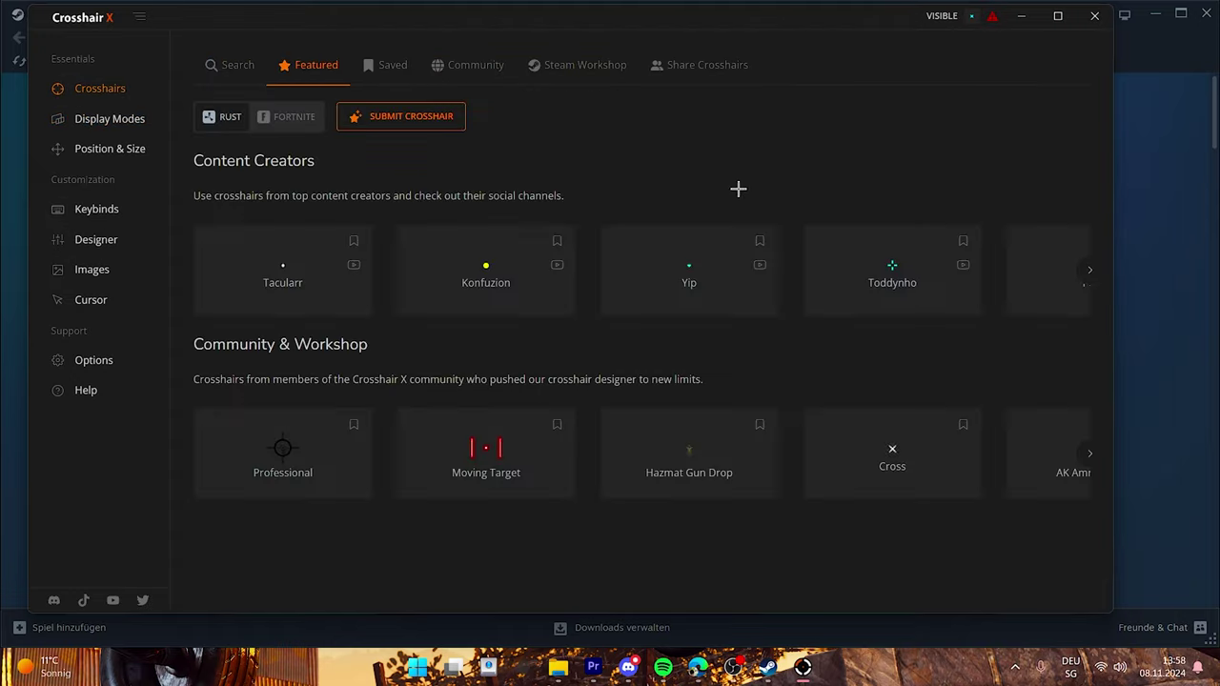
left_click(1092, 268)
left_click(1094, 267)
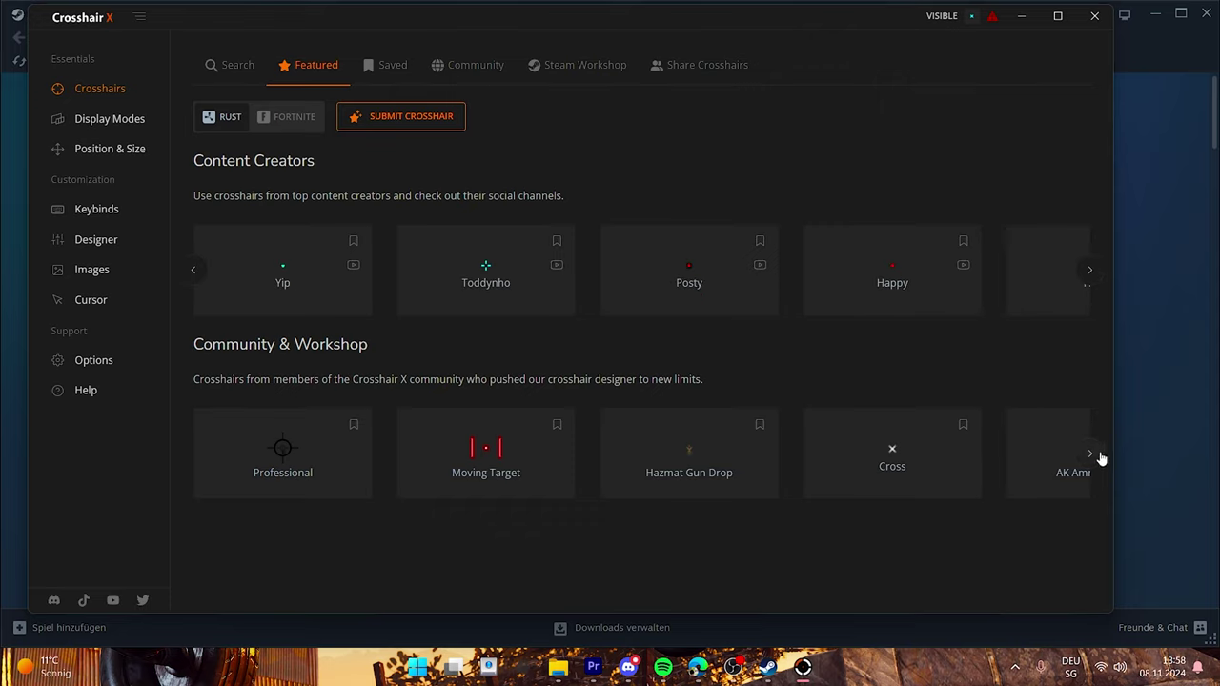
left_click(1092, 454)
left_click(1095, 455)
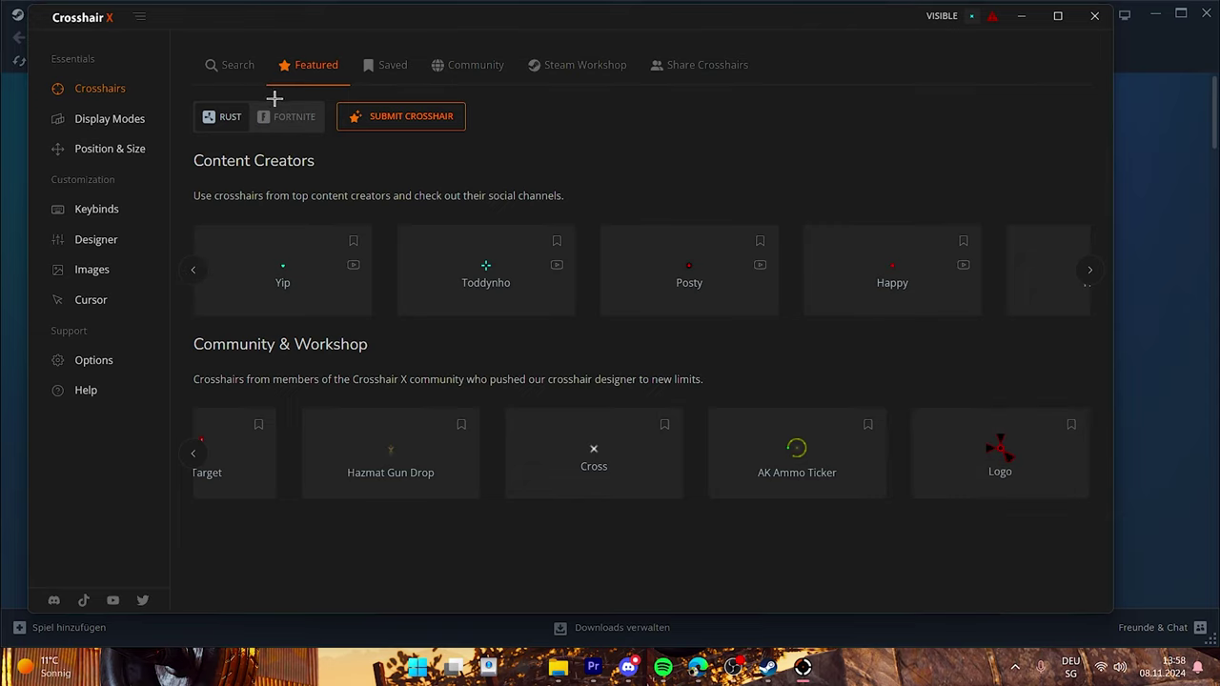
Open the crosshair Designer and examine the center dot, lines, layer and firing animation settings.
left_click(88, 239)
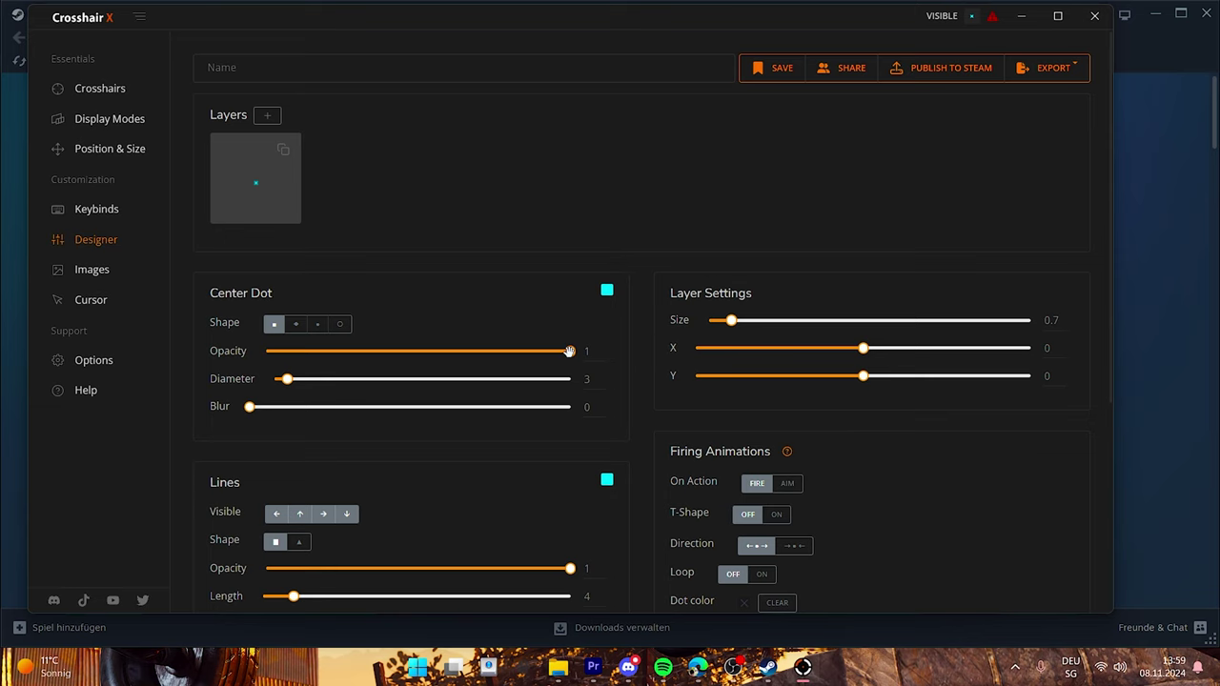
scroll(533, 352, "down", 2)
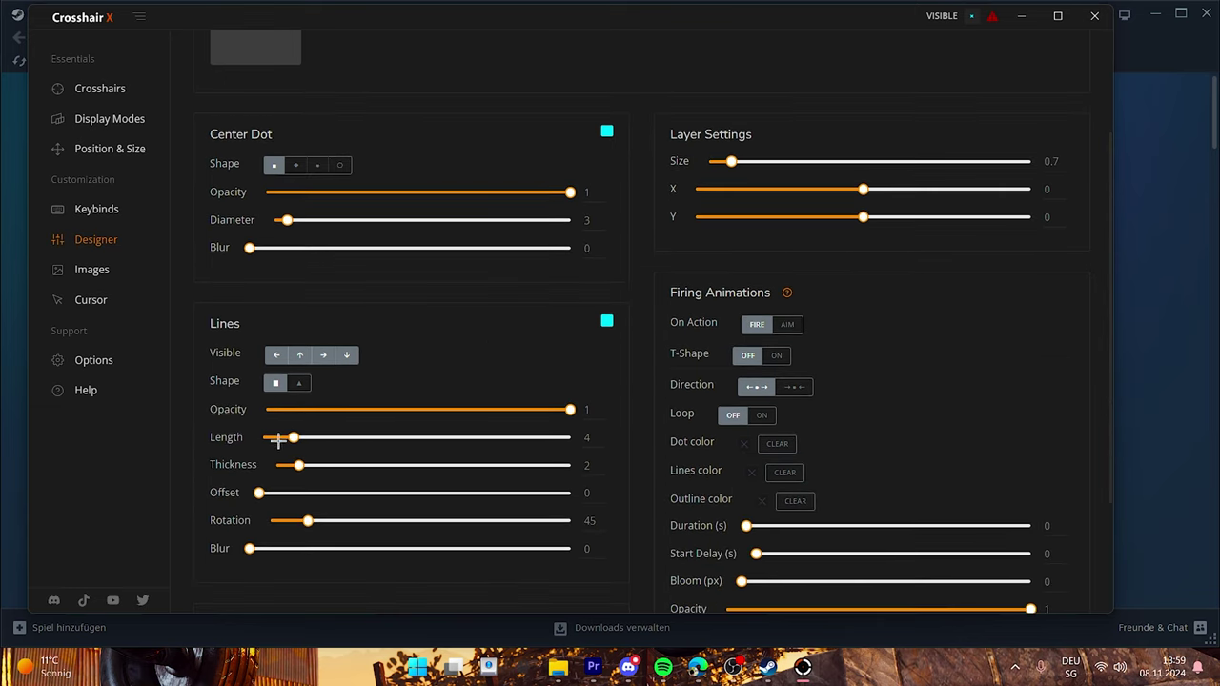
scroll(855, 319, "up", 2)
scroll(547, 295, "down", 4)
scroll(530, 382, "up", 4)
scroll(610, 238, "up", 1)
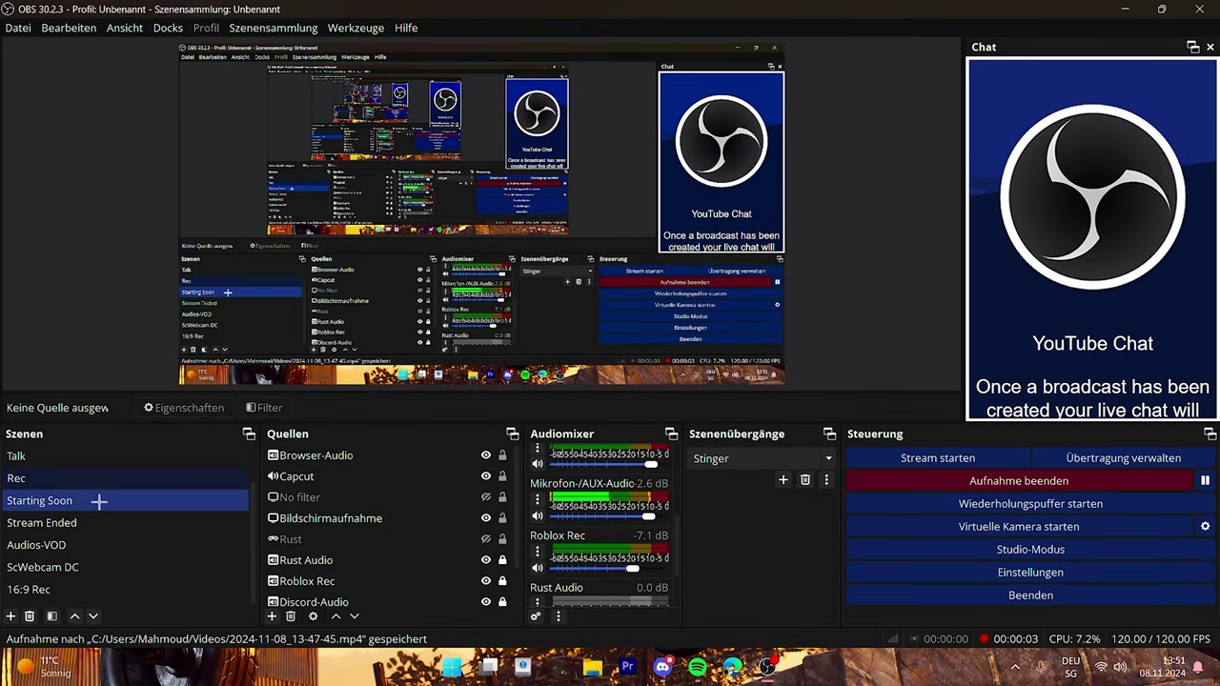
In OBS, look over the sources and audio mixer channels of the Rec scene.
left_click(288, 480)
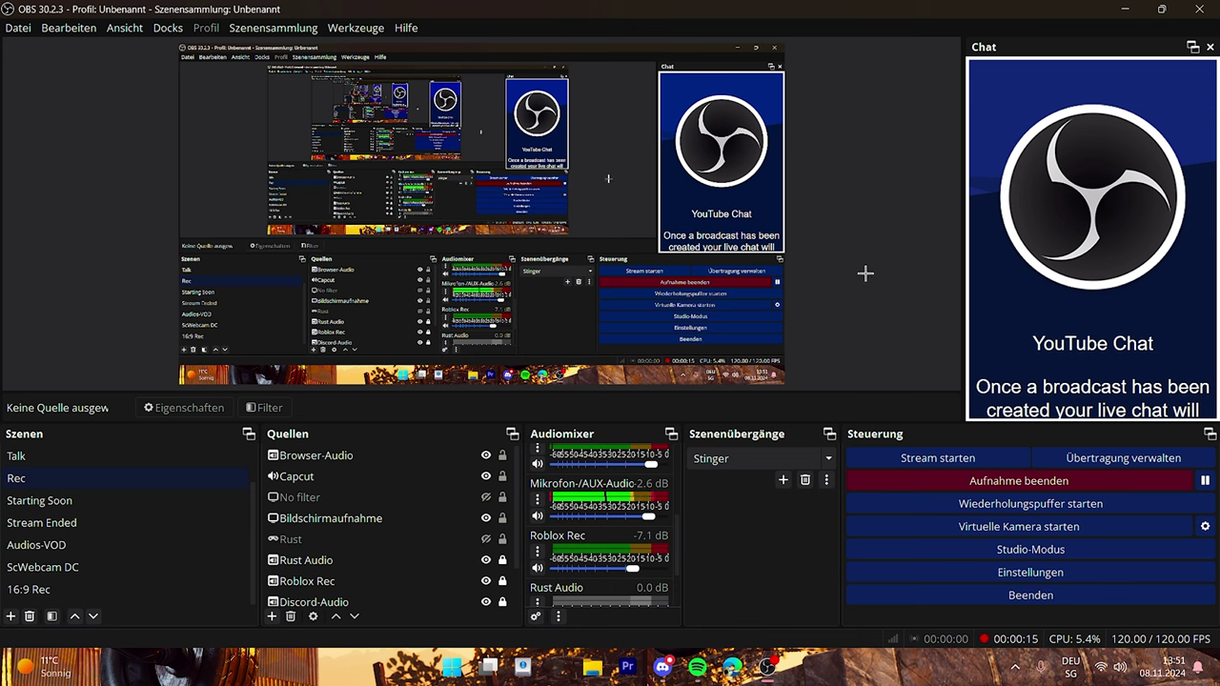
scroll(570, 524, "down", 2)
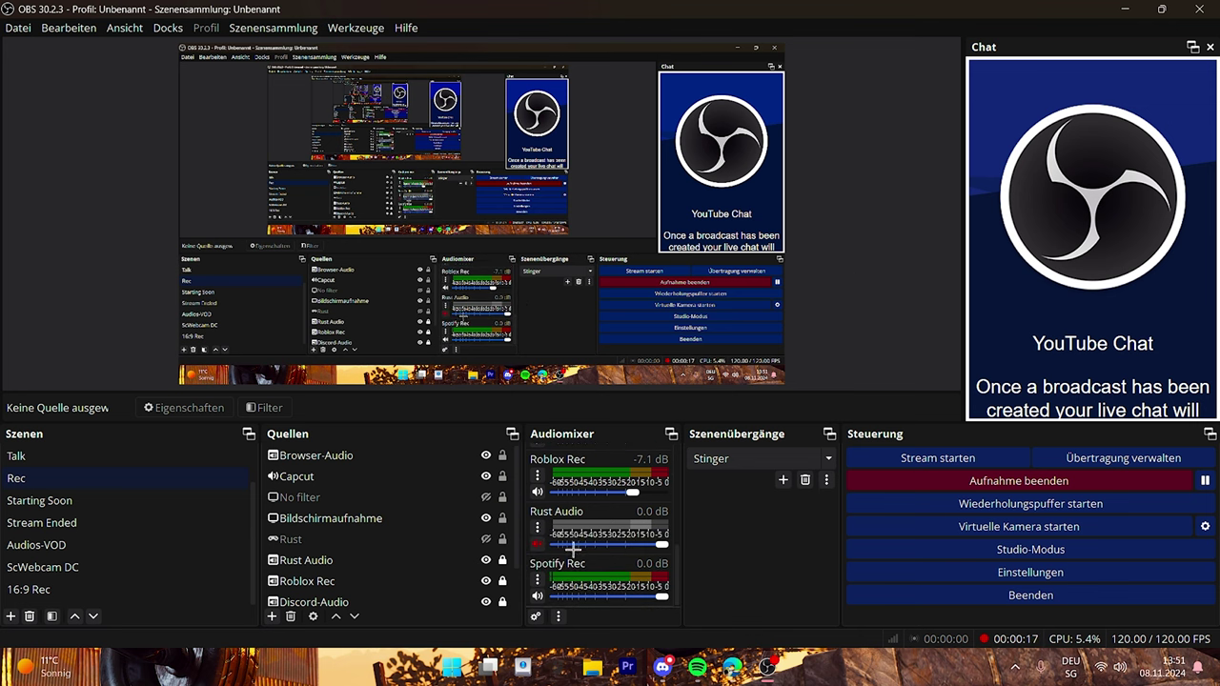
scroll(569, 539, "up", 2)
scroll(390, 526, "down", 2)
left_click(367, 474)
scroll(376, 515, "up", 2)
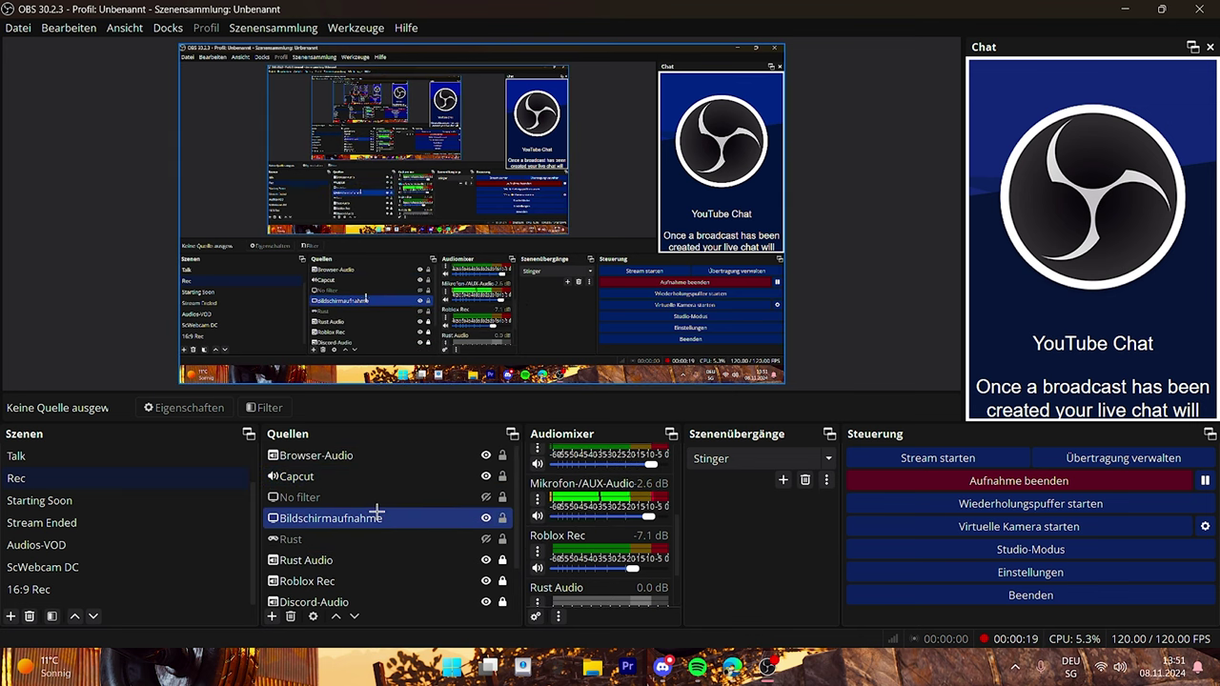
Open the filters of the Bildschirmaufnahme source and examine the Schärfung and Farbkorrektur values.
right_click(400, 517)
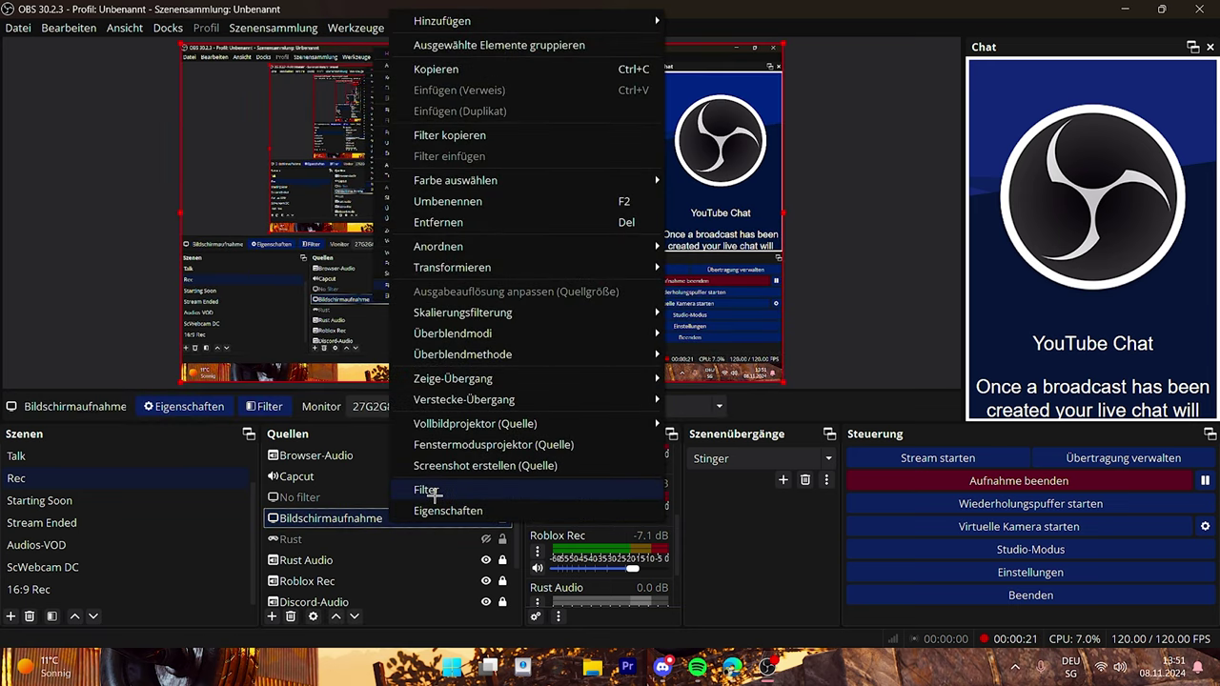
left_click(425, 563)
left_click(390, 162)
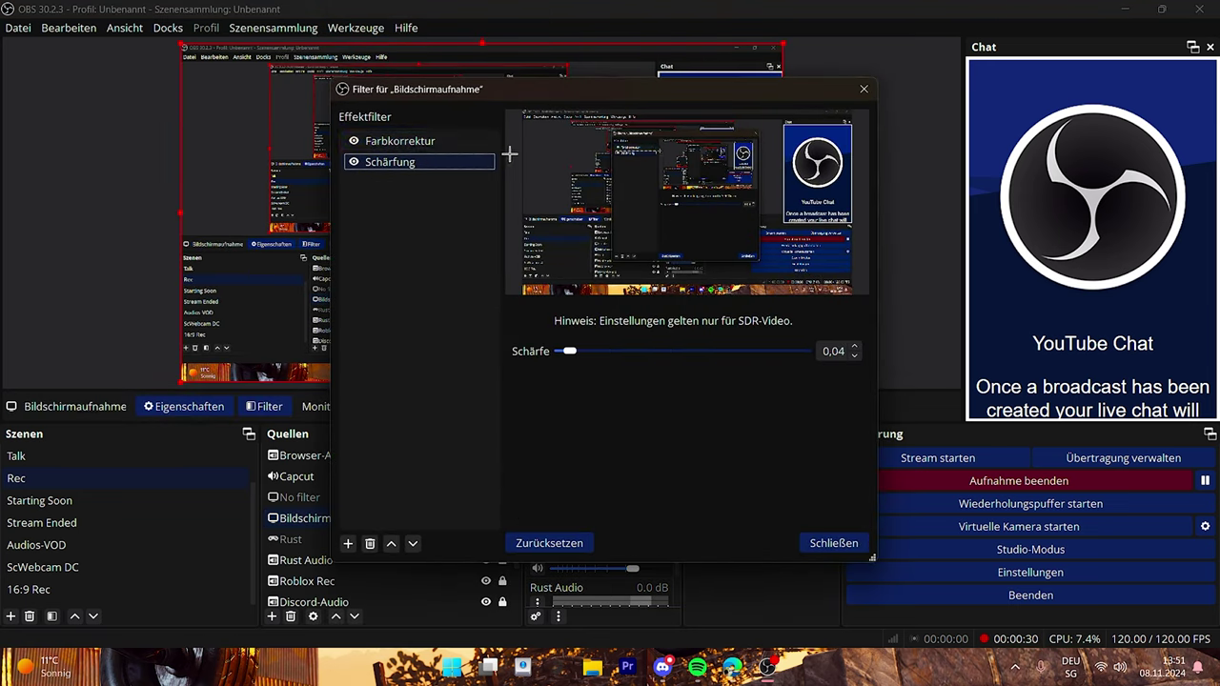
left_click(462, 143)
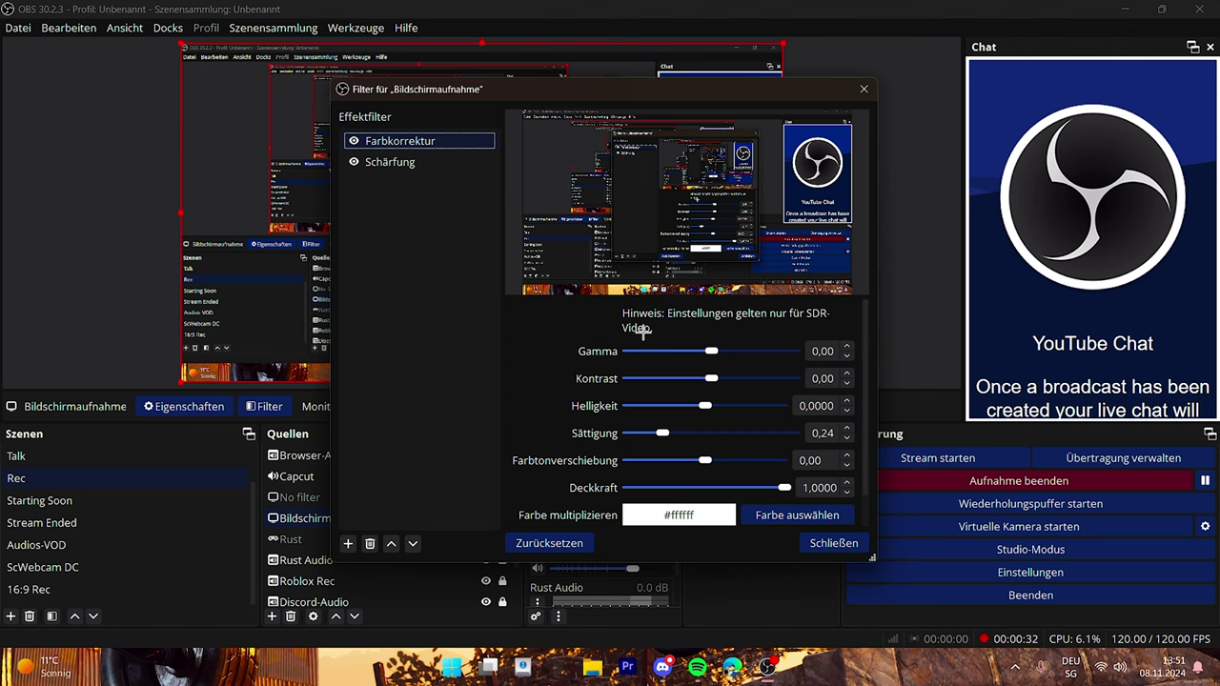
scroll(564, 354, "down", 1)
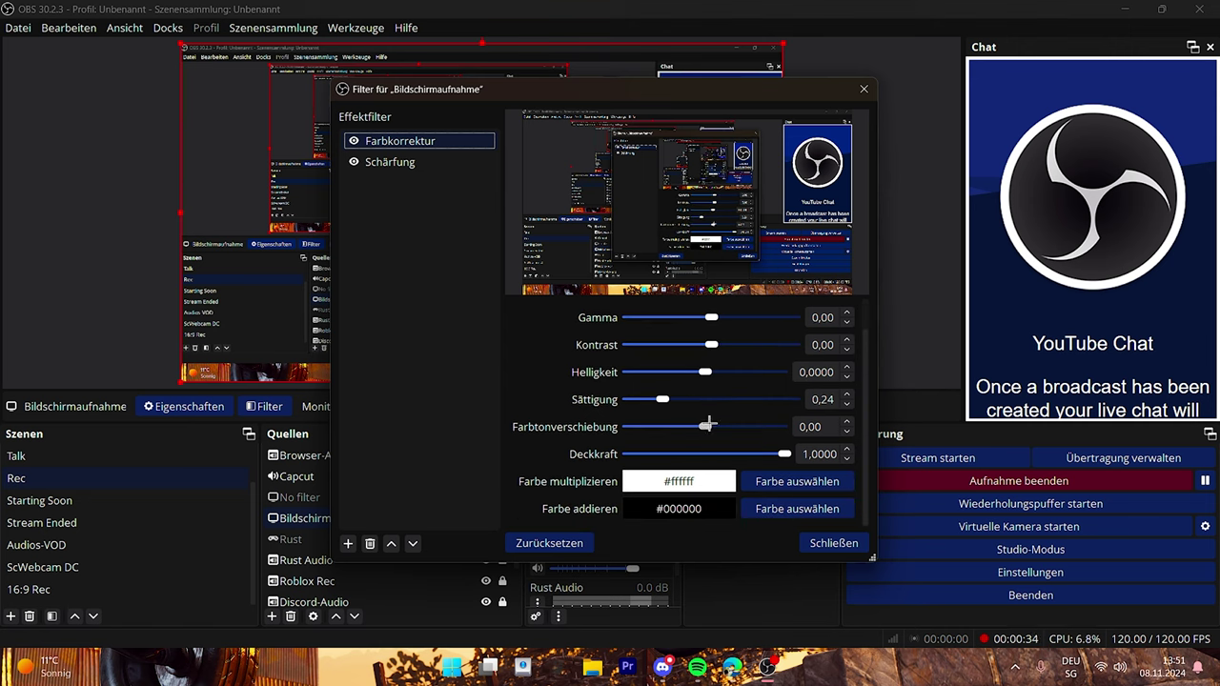
Compare the Schärfe setting of the Schärfung filter with the Farbkorrektur sliders from Gamma to Deckkraft for the screen capture.
scroll(538, 389, "up", 1)
left_click(400, 162)
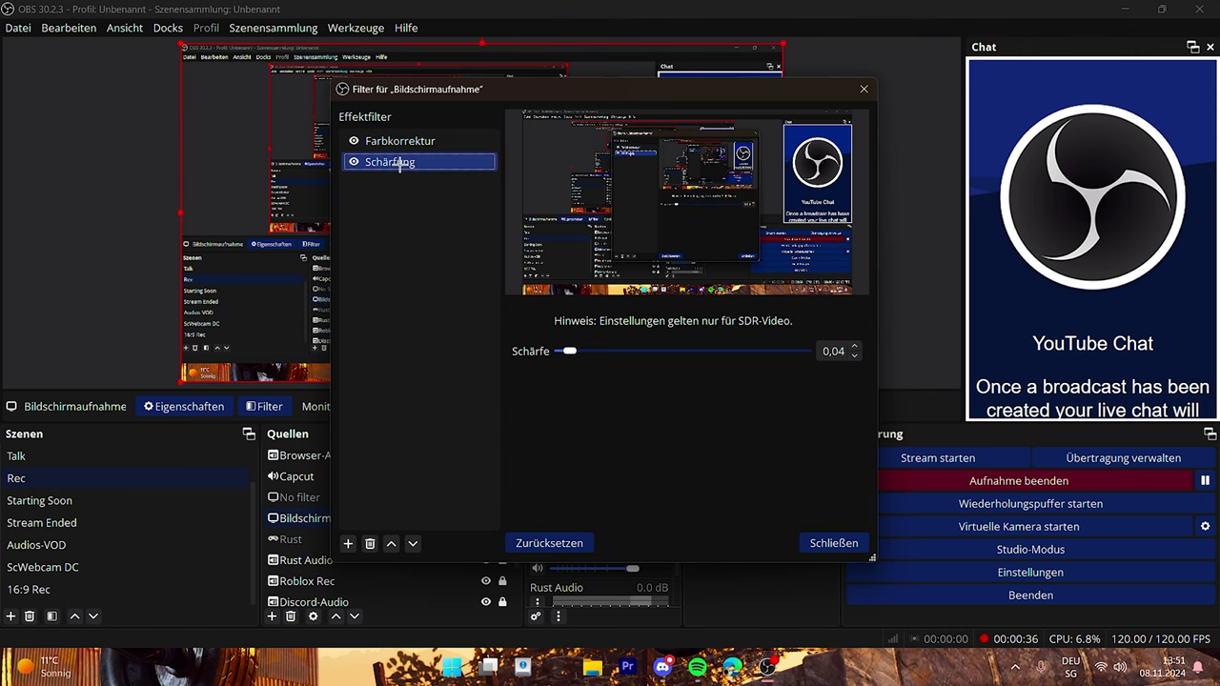
left_click(407, 141)
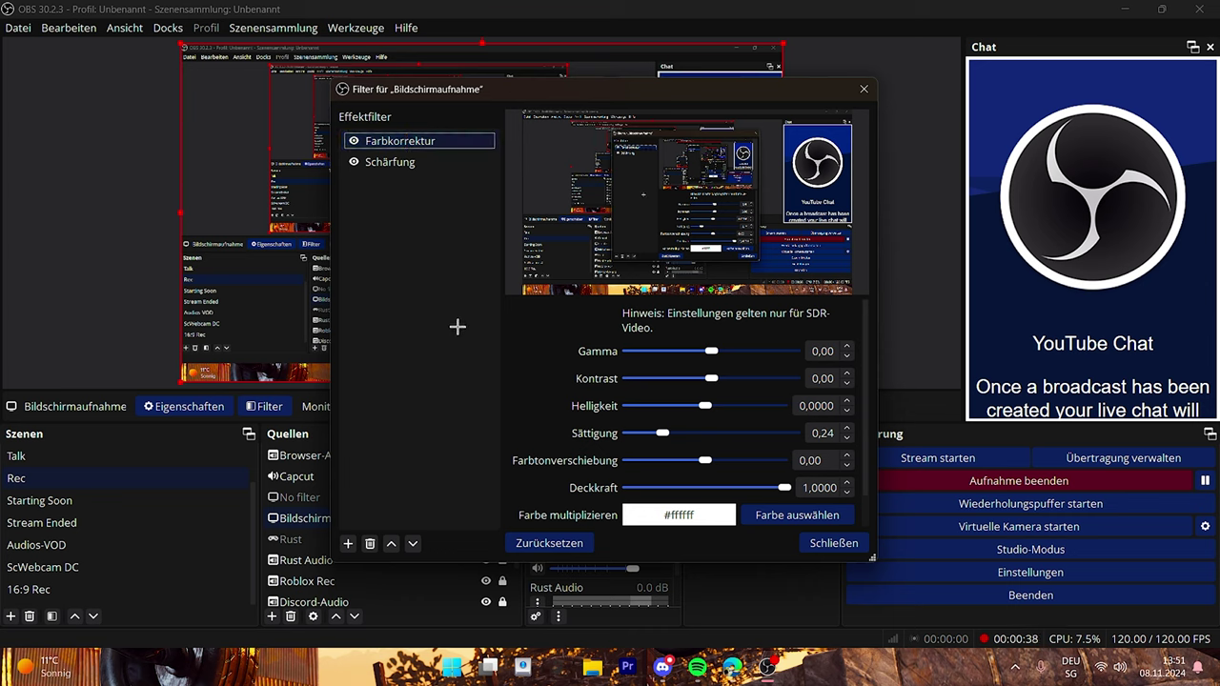
scroll(707, 397, "down", 1)
left_click(386, 163)
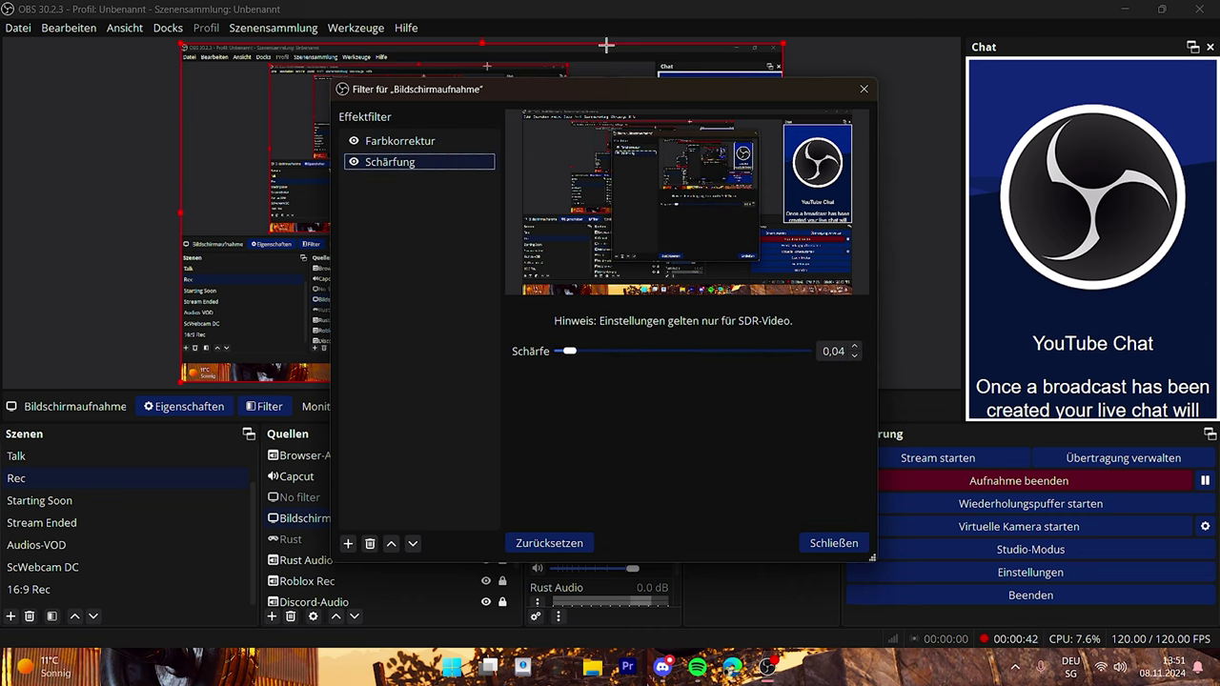
left_click(400, 141)
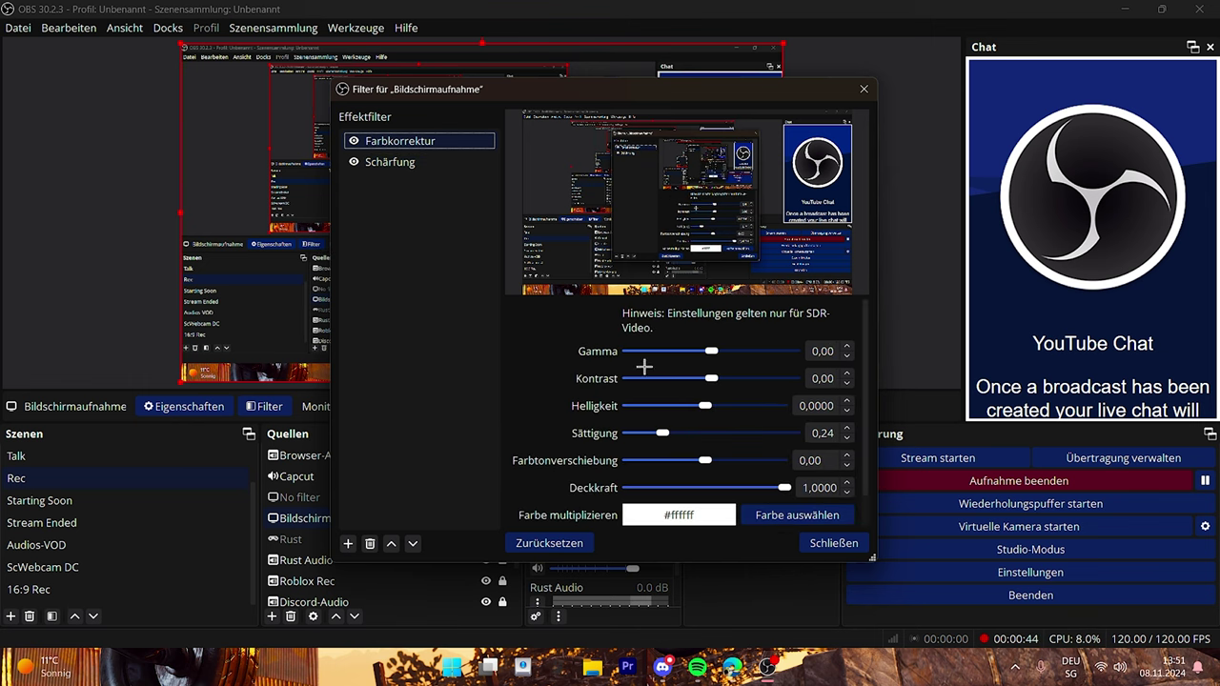
scroll(556, 417, "down", 1)
scroll(546, 415, "up", 1)
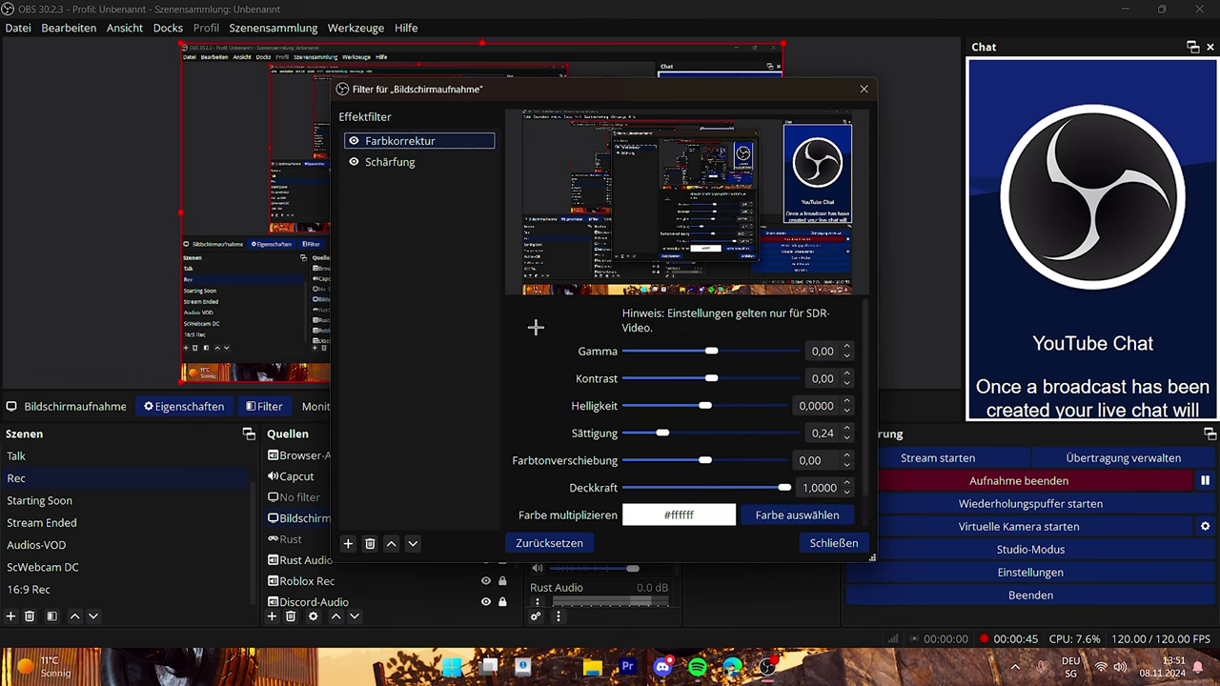
left_click(417, 162)
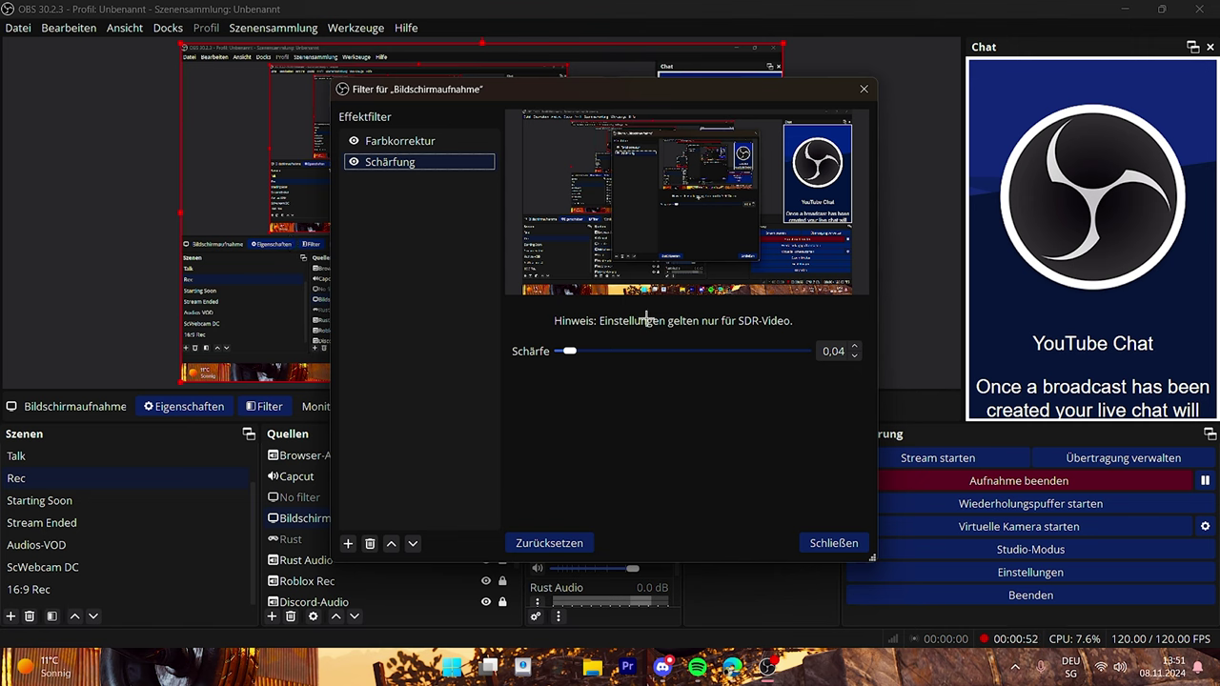
left_click(408, 141)
scroll(535, 383, "up", 1)
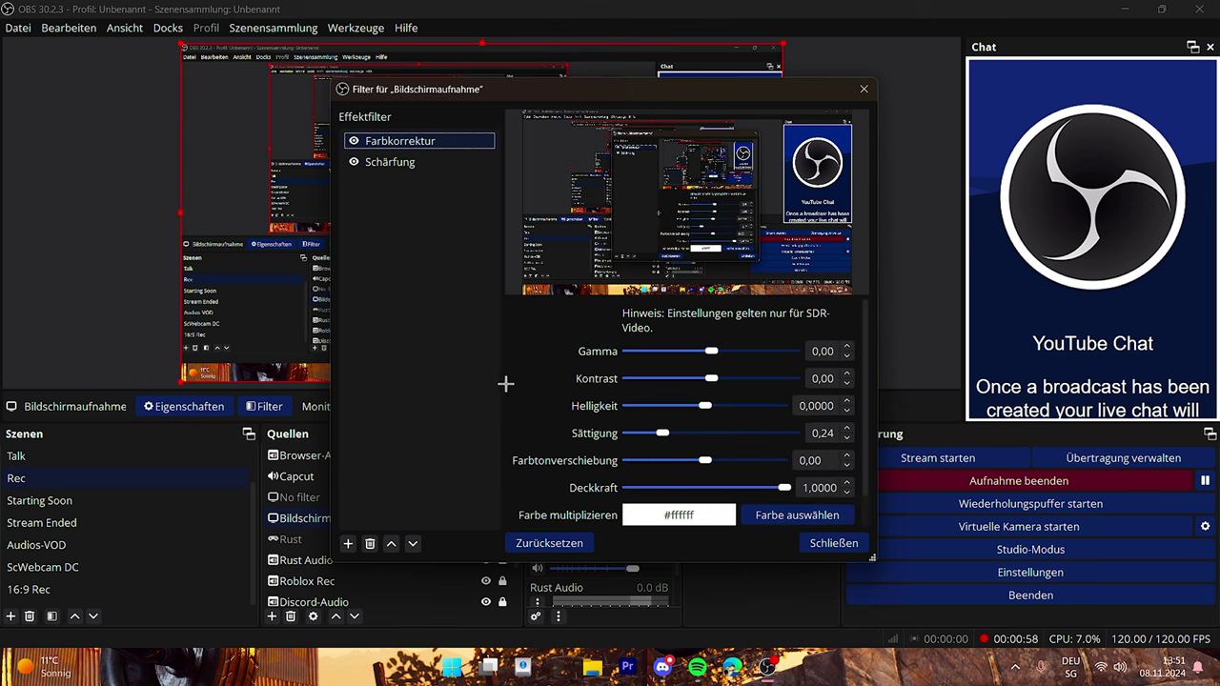
left_click(422, 163)
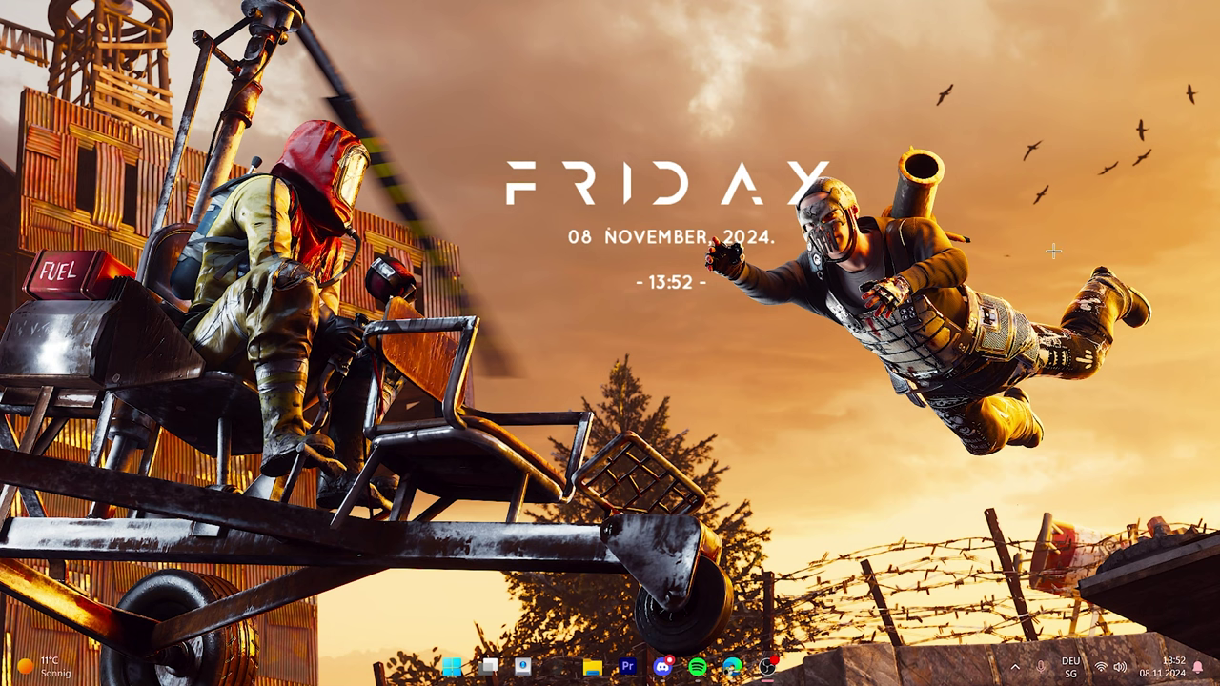